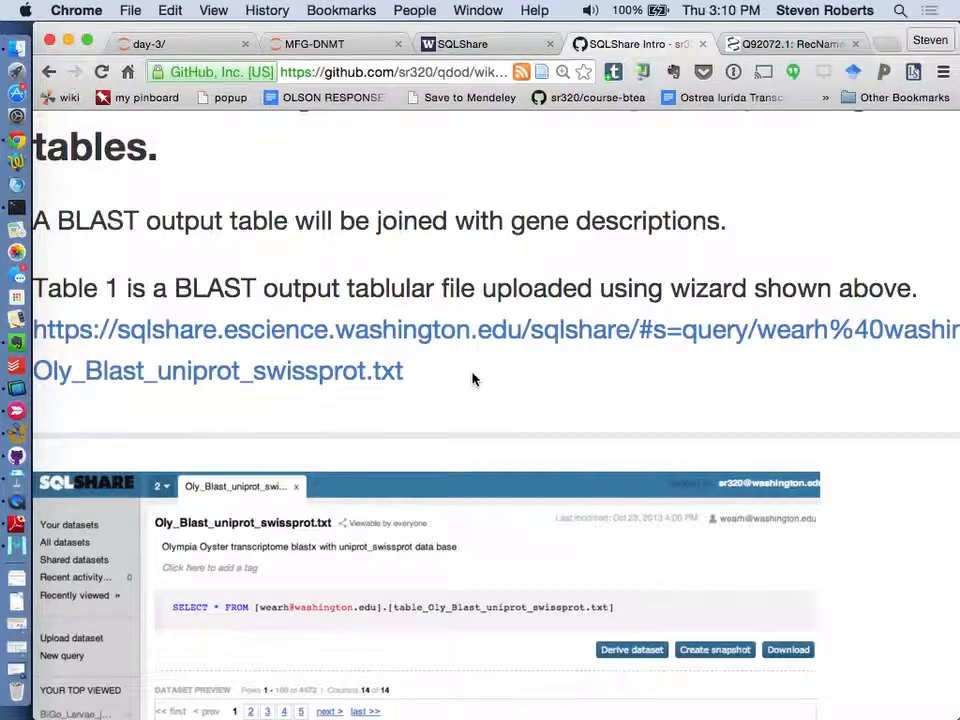
# - Switch to SQLShare, filter your datasets by "Oly" and open the OlyO transcriptome v3 swiss-prot Blast dataset
pyautogui.scroll(-2, 473, 379)
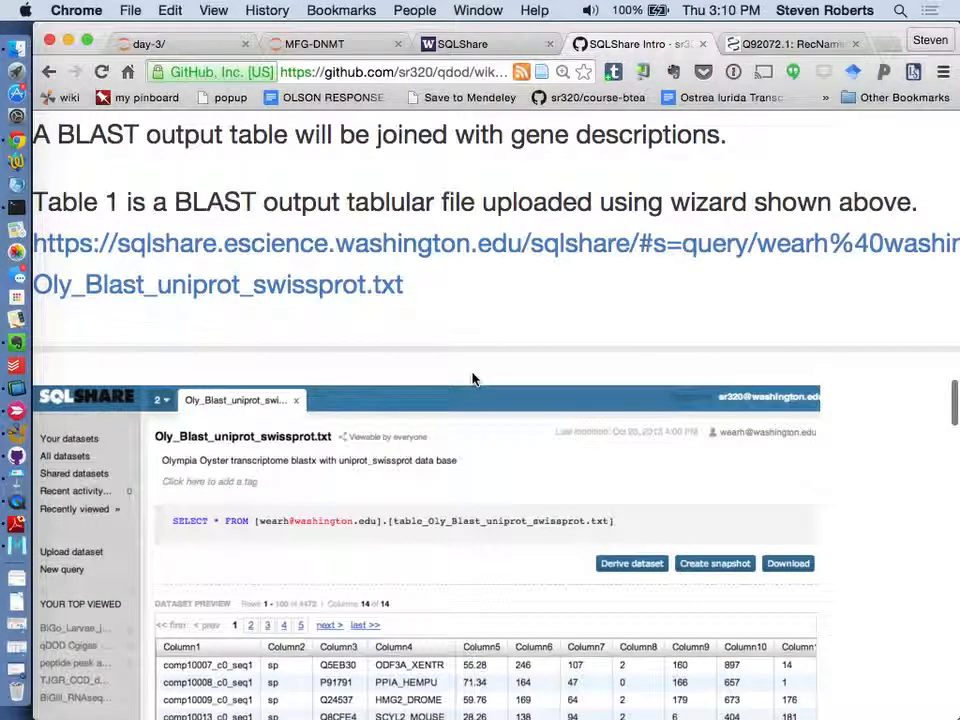
pyautogui.click(465, 45)
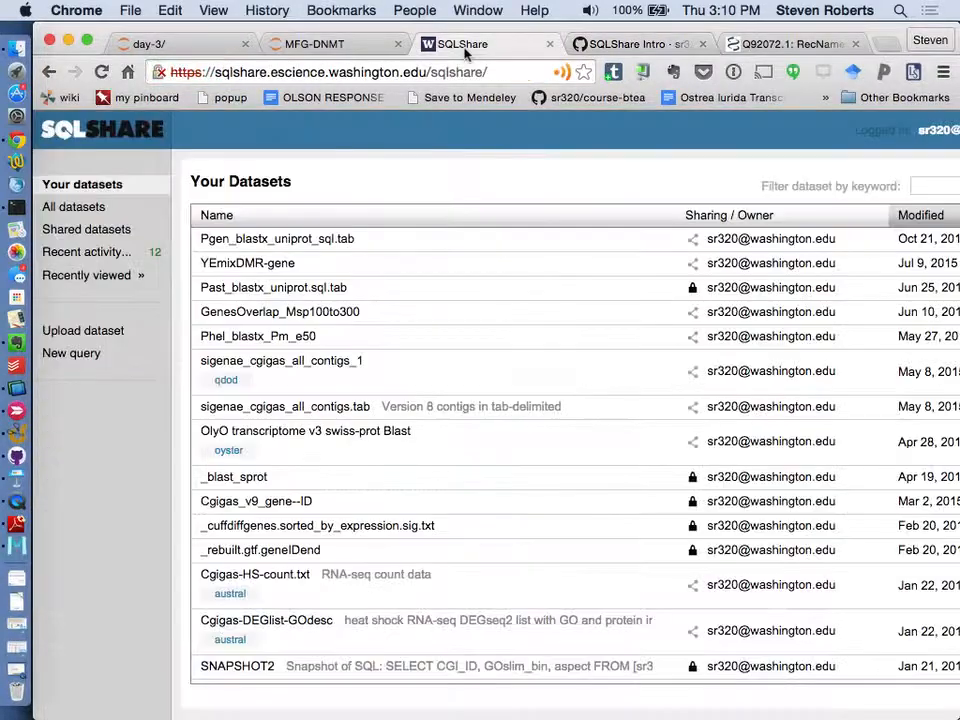
pyautogui.hscroll(3, 647, 167)
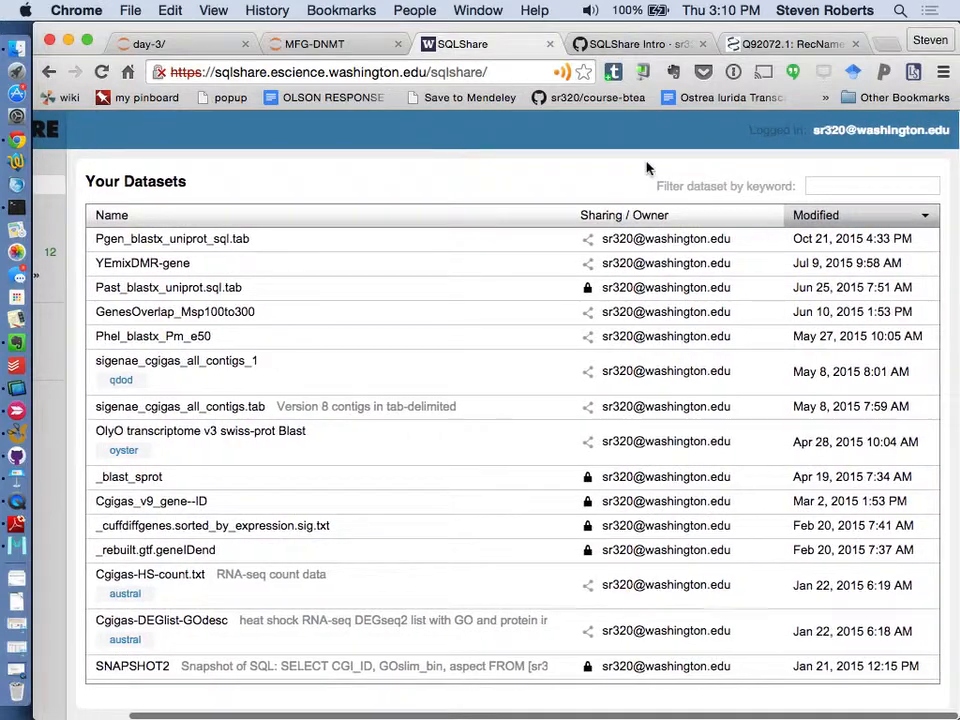
pyautogui.click(830, 188)
pyautogui.write('OlyBl')
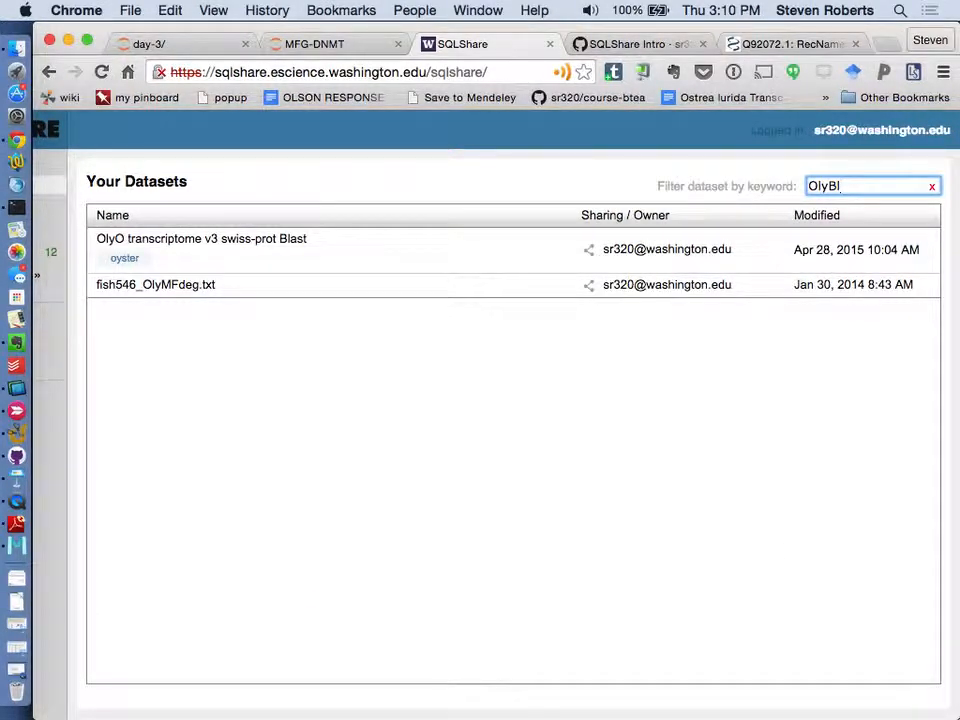
pyautogui.press('BackSpace')
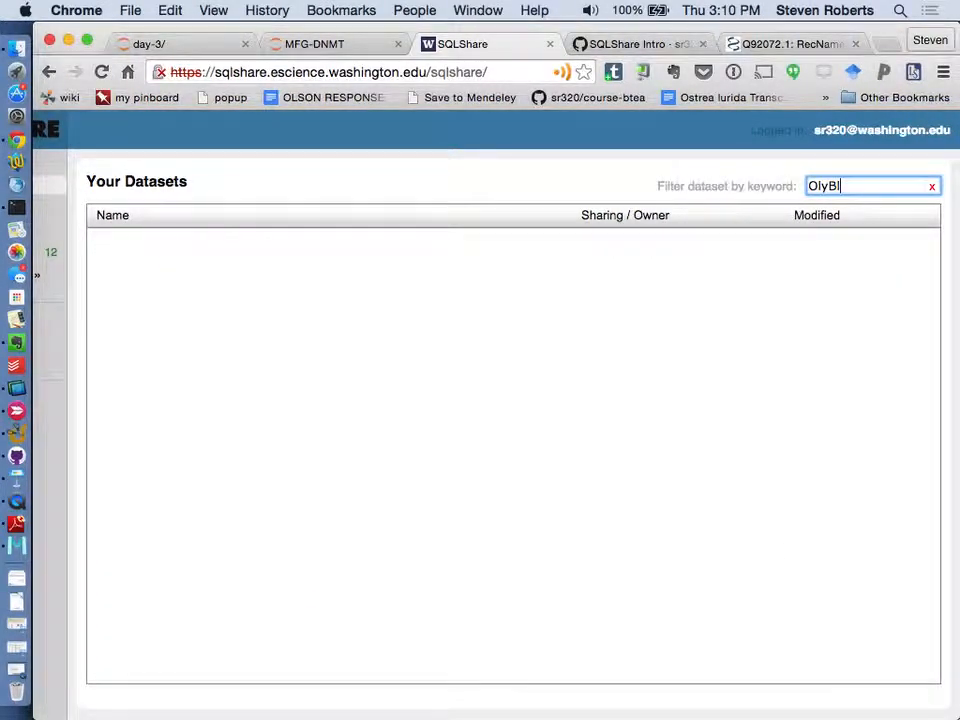
pyautogui.press('BackSpace')
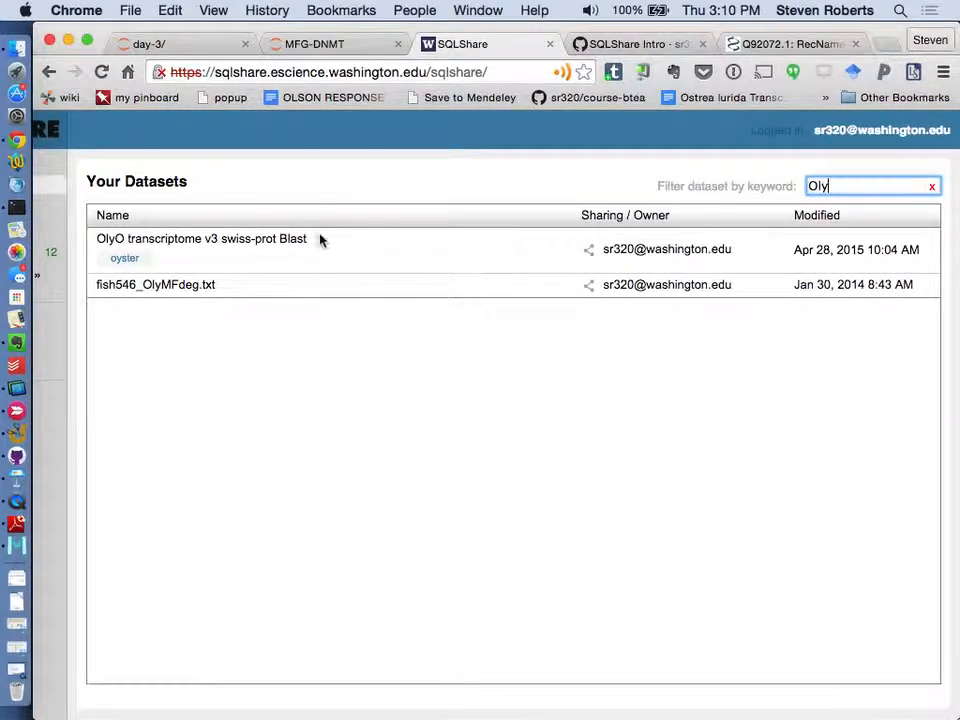
pyautogui.click(283, 238)
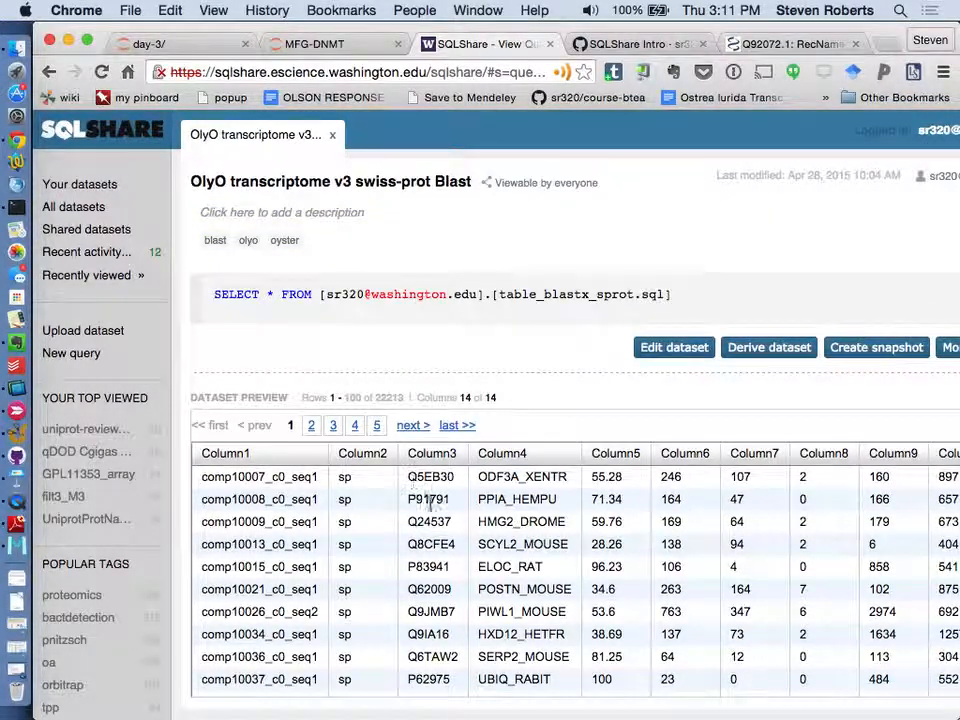
pyautogui.hscroll(5, 418, 510)
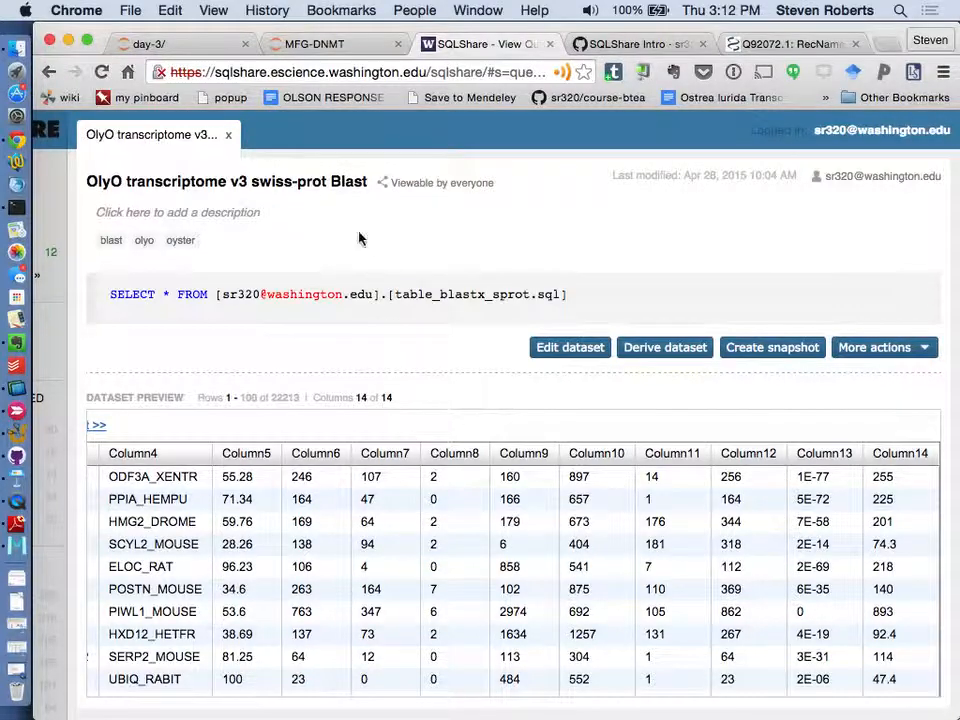
# - Review the SQLShare Intro wiki's instructions on deriving a dataset and its example query joining protein names to the BLAST table
pyautogui.click(647, 47)
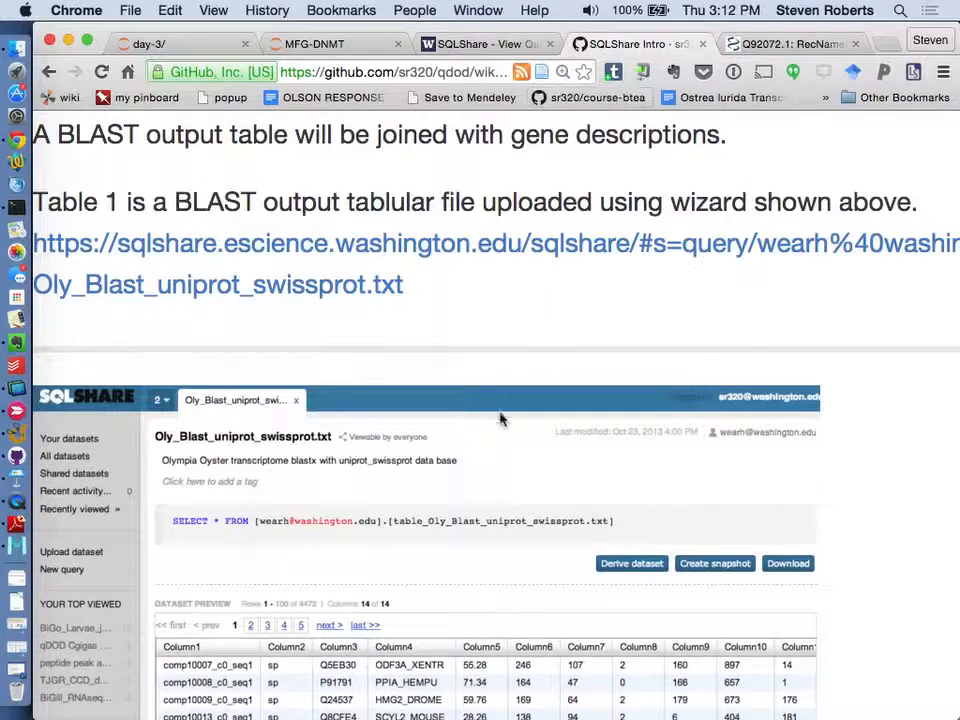
pyautogui.scroll(-5, 503, 420)
pyautogui.scroll(-10, 500, 420)
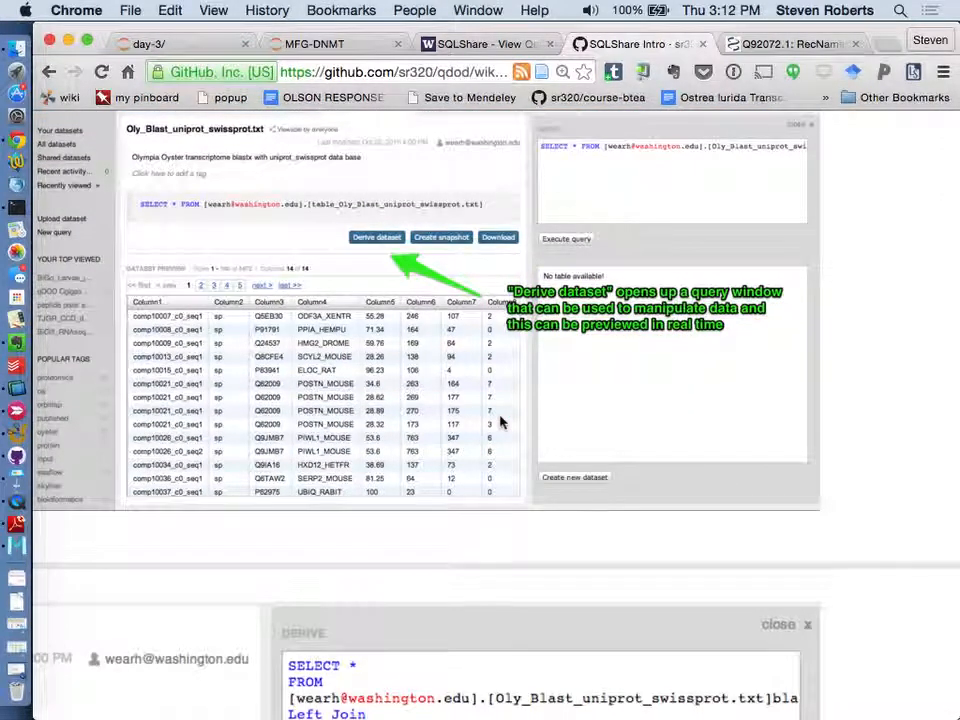
pyautogui.scroll(-3, 503, 420)
pyautogui.scroll(3, 503, 420)
pyautogui.scroll(2, 500, 421)
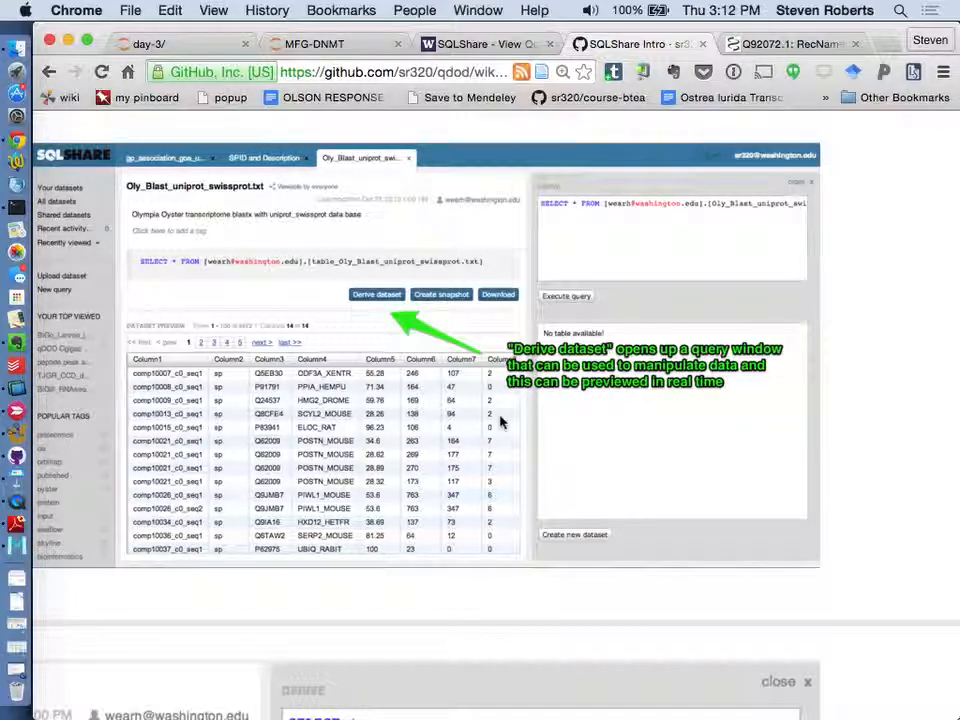
pyautogui.scroll(-2, 500, 422)
pyautogui.scroll(-6, 480, 400)
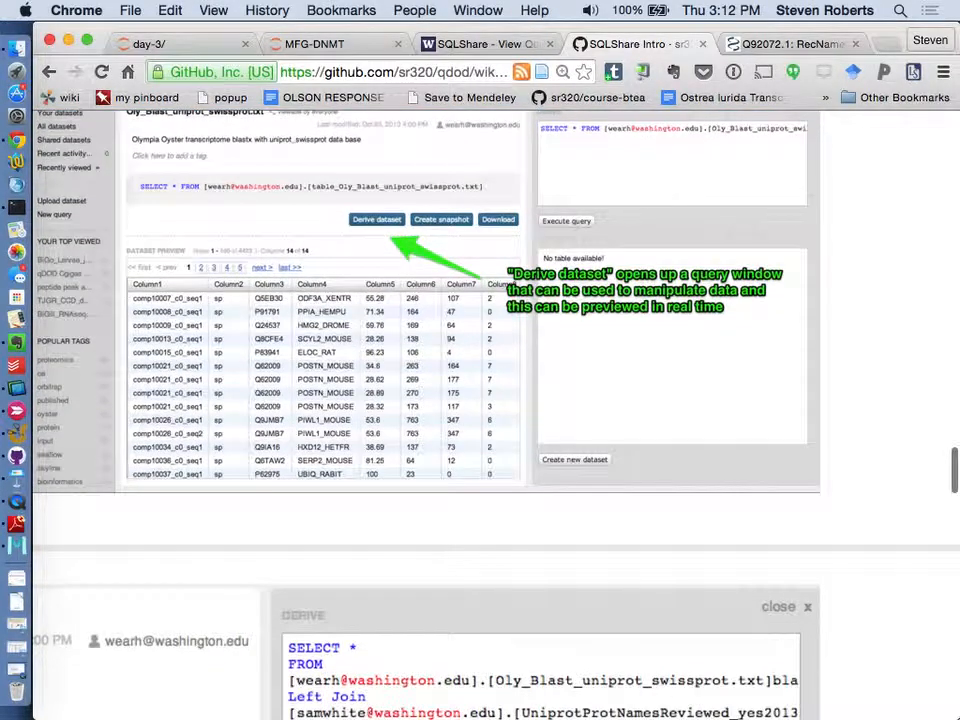
pyautogui.scroll(-3, 480, 420)
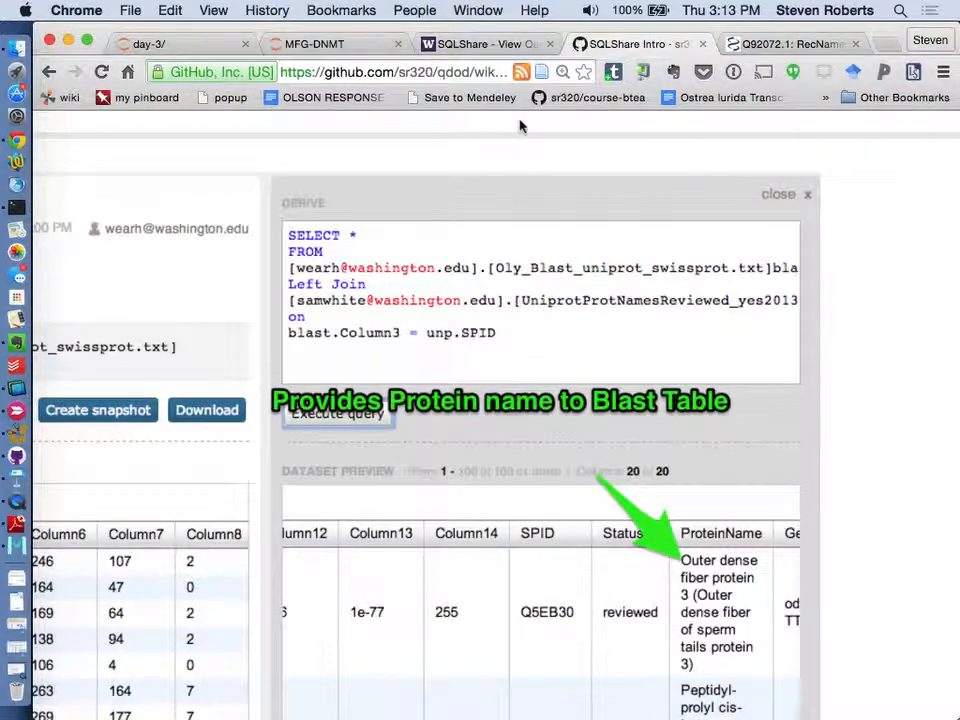
# - Return to SQLShare, derive a dataset from the OlyO BLAST table, put FROM on its own line and alias the table as blast
pyautogui.click(480, 46)
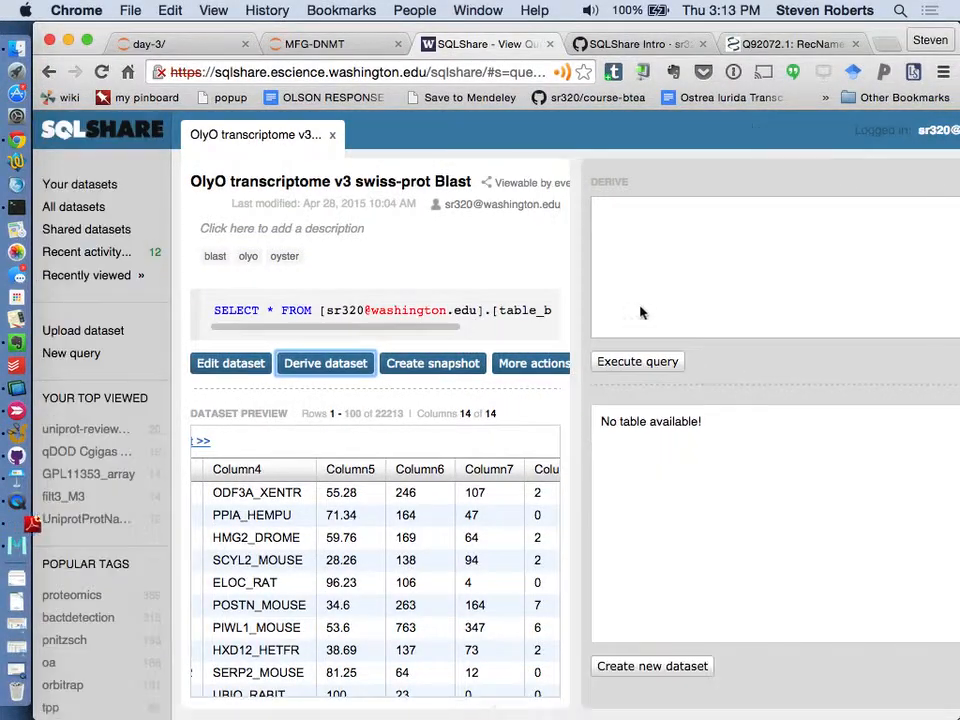
pyautogui.click(666, 210)
pyautogui.press('Return')
pyautogui.press('BackSpace')
pyautogui.press('BackSpace')
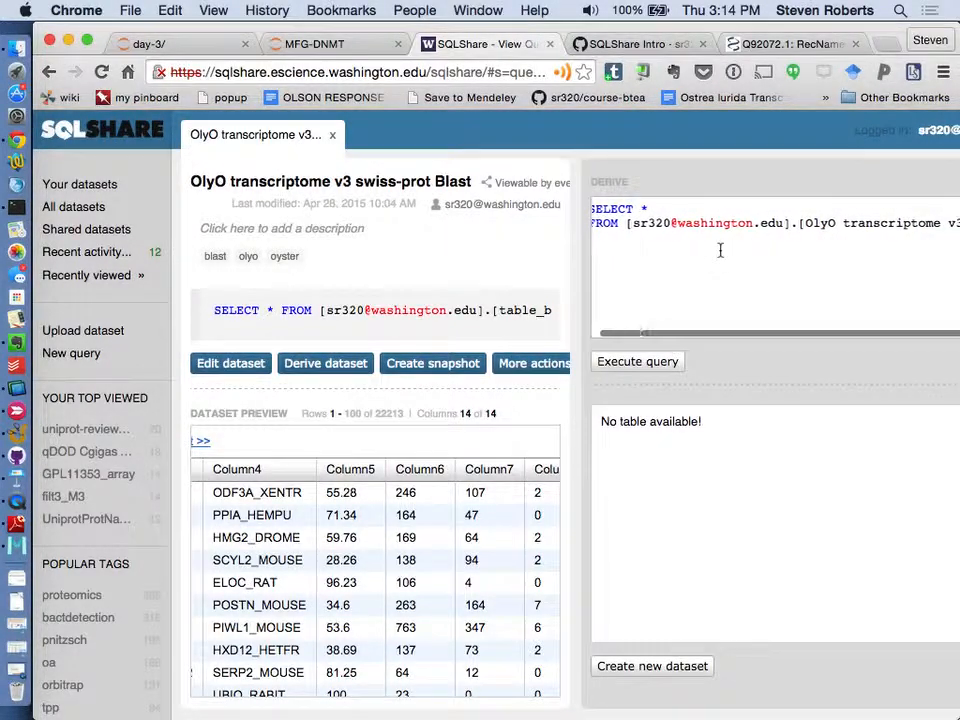
pyautogui.hscroll(3, 720, 250)
pyautogui.click(930, 224)
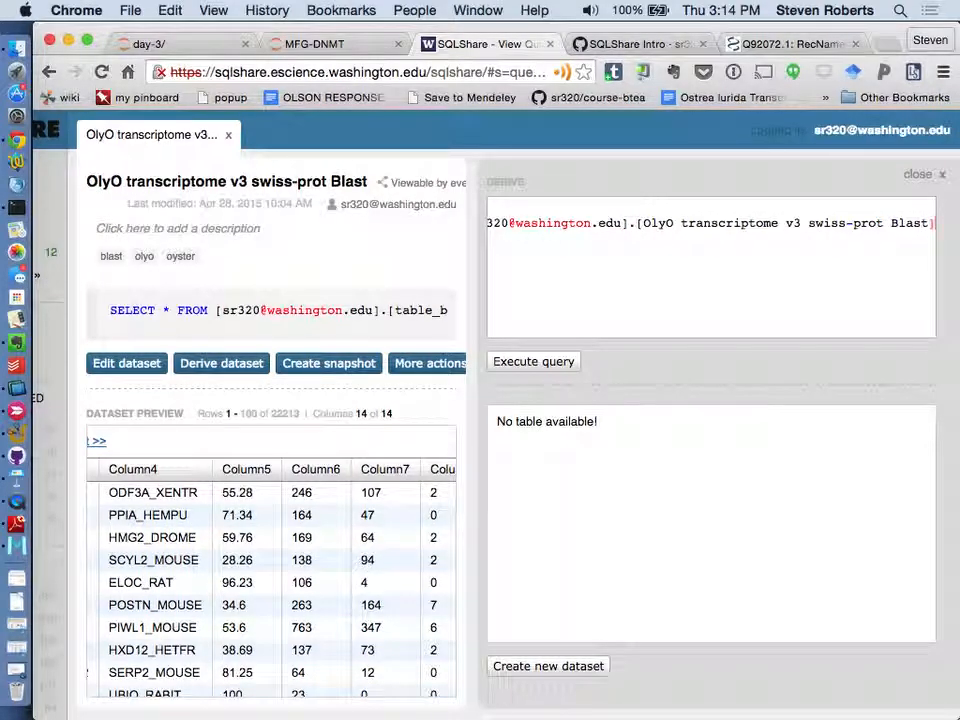
pyautogui.write('blast')
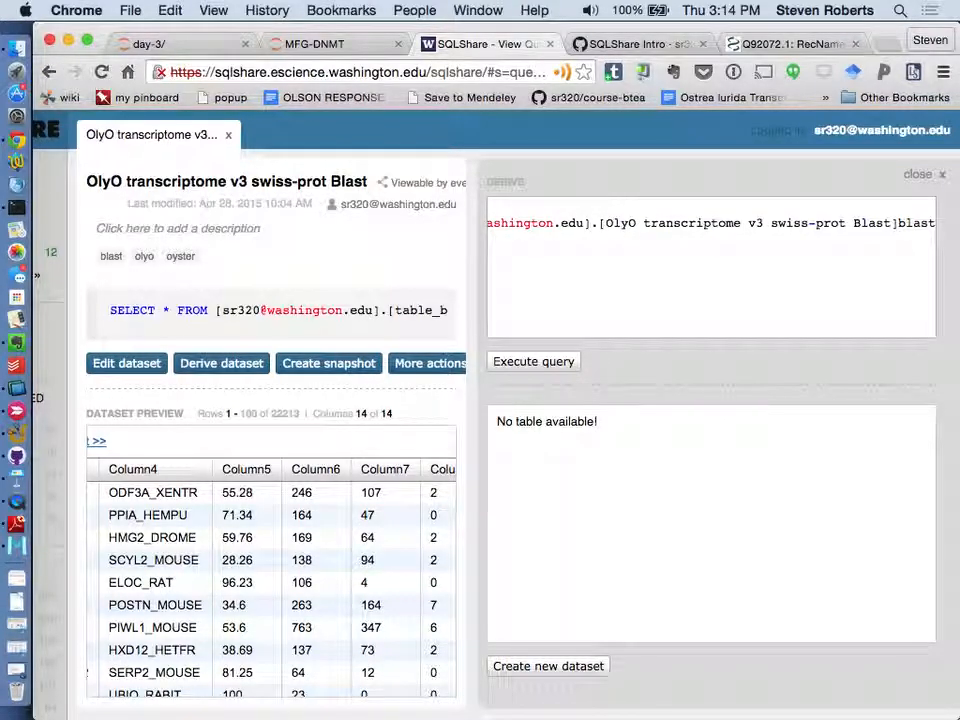
# - Add a "Left join" line below the FROM clause of the derive query
pyautogui.press('Return')
pyautogui.press('BackSpace')
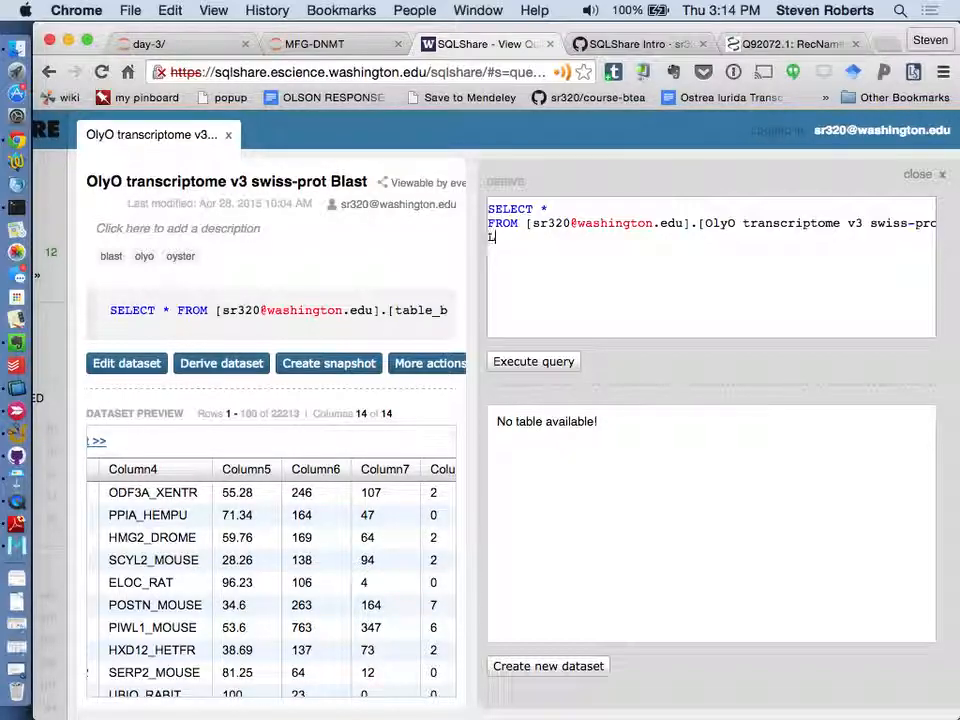
pyautogui.press('Return')
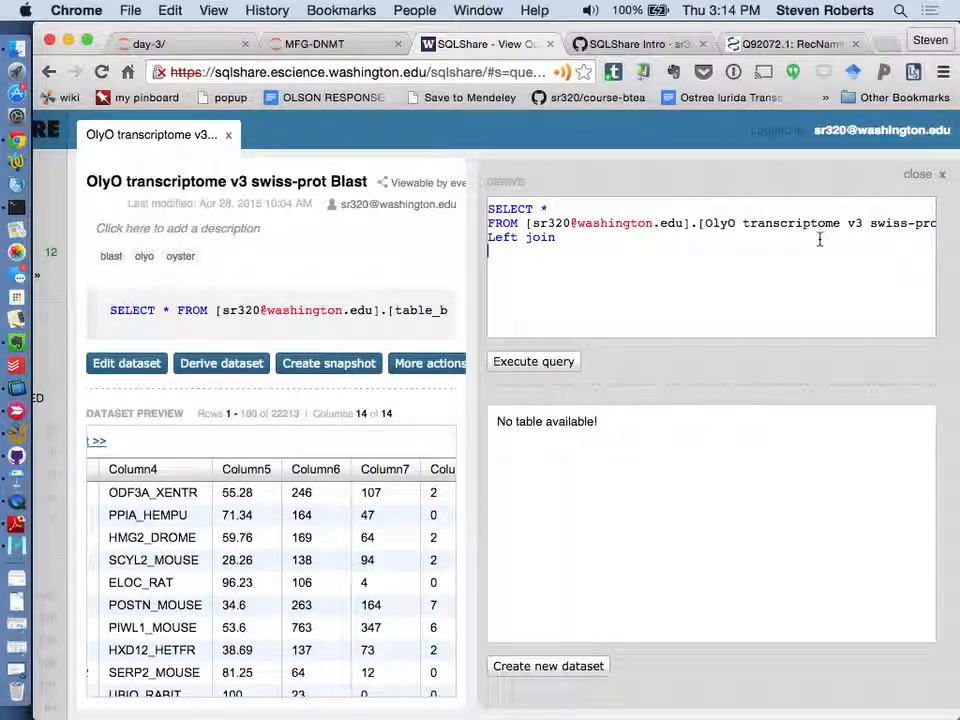
# - Check the wiki's example join, then open the uniprot-reviewed_wGO_010714 dataset in SQLShare beside the query
pyautogui.hscroll(-2, 282, 313)
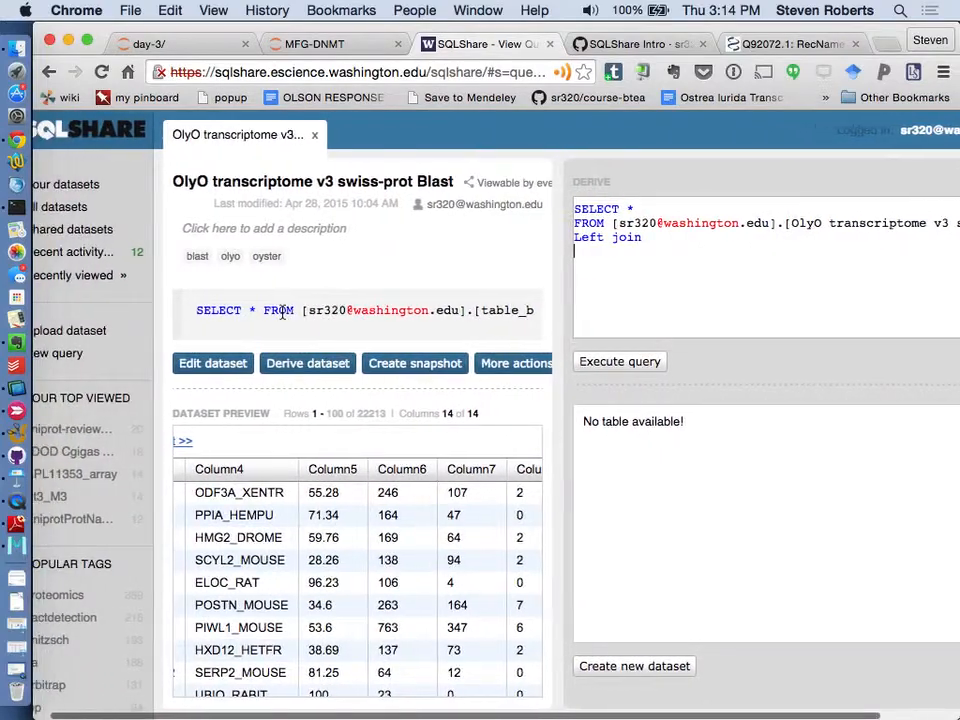
pyautogui.click(627, 47)
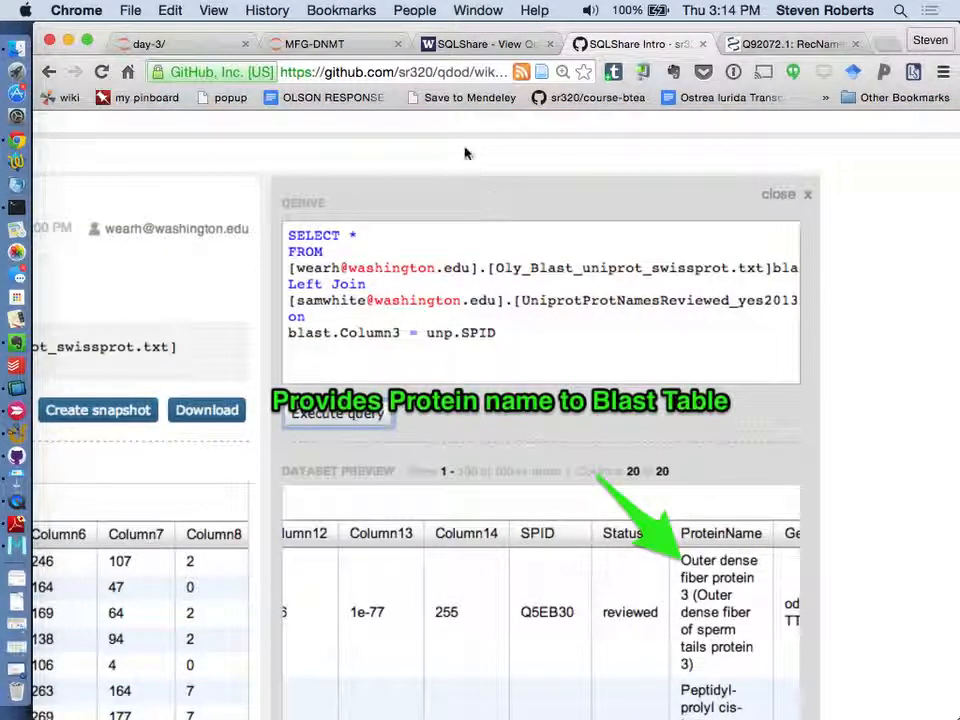
pyautogui.click(466, 46)
pyautogui.hscroll(-2, 392, 254)
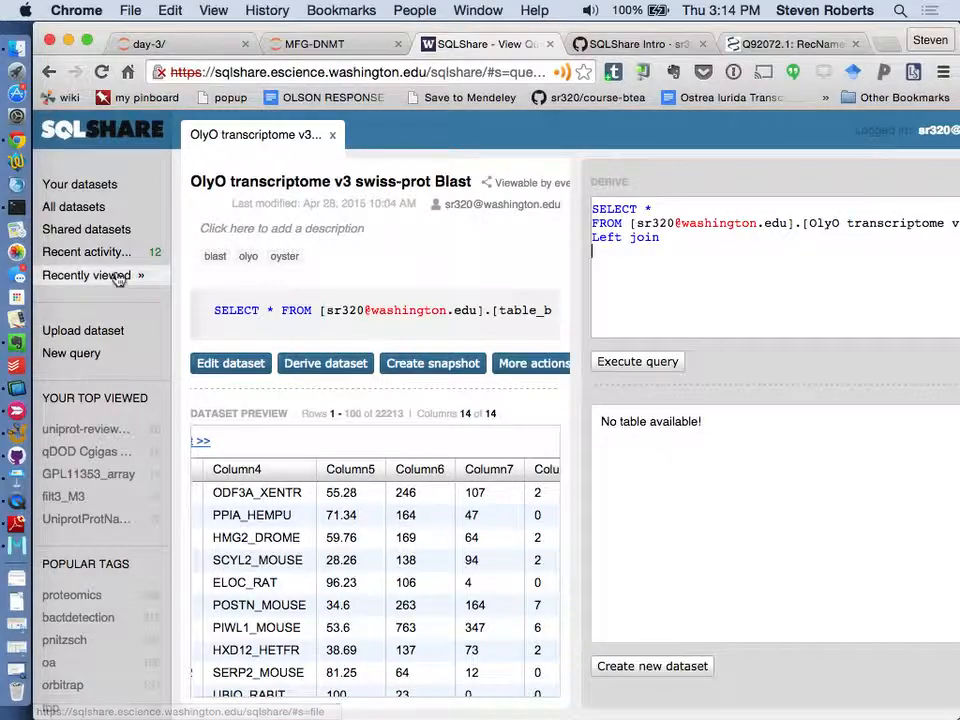
pyautogui.click(99, 215)
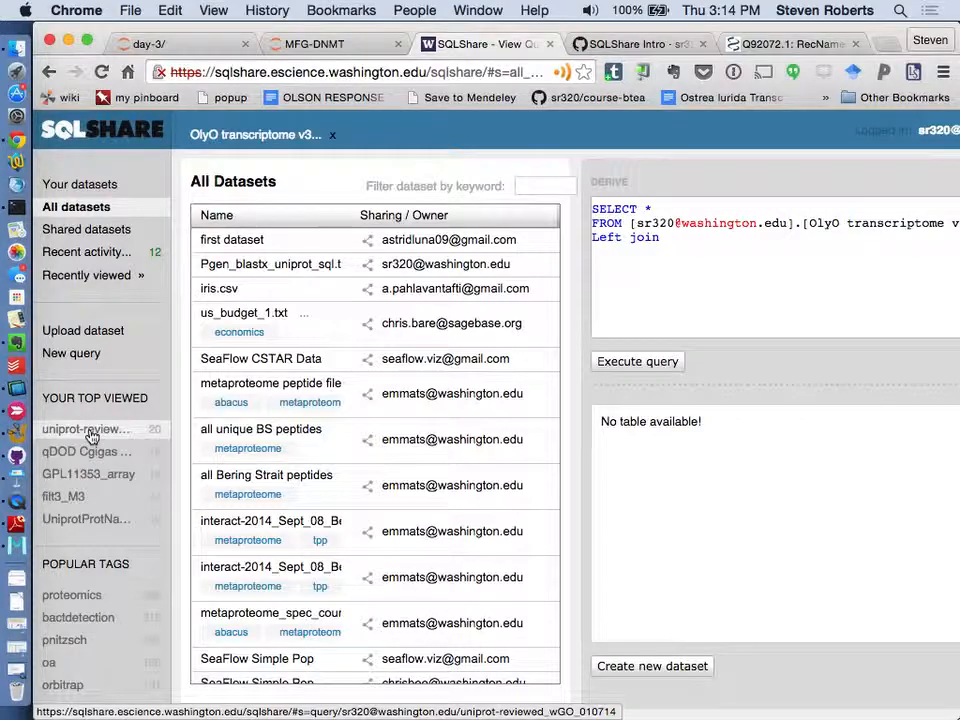
pyautogui.click(88, 431)
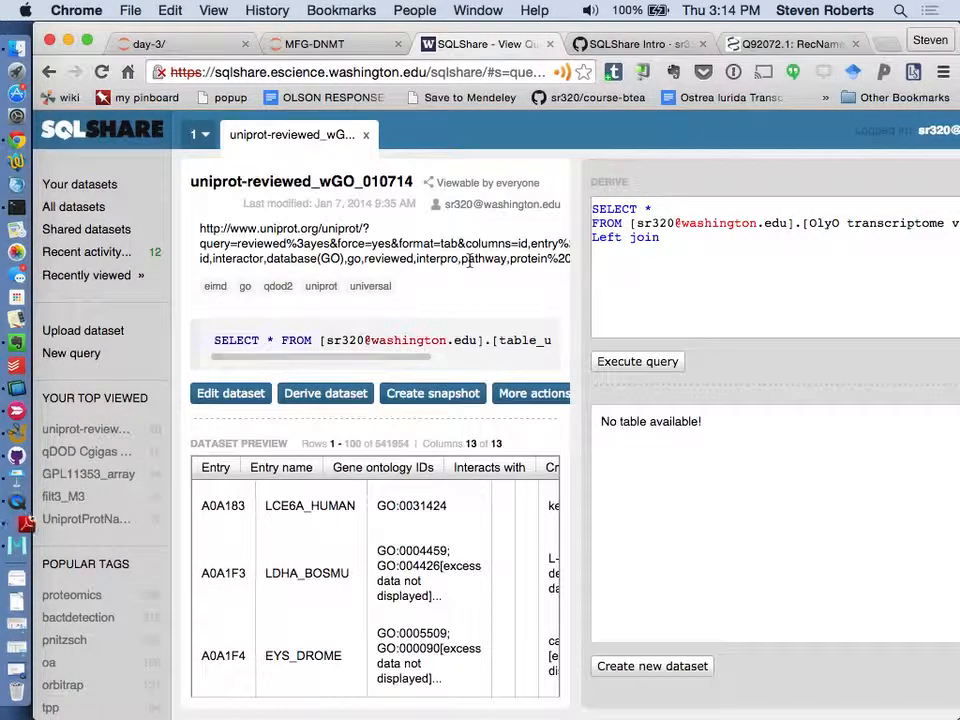
# - Add the uniprot-reviewed_wGO_010714 table with its owner prefix below Left join, remove the duplicated name and alias it as unp
pyautogui.moveTo(416, 177); pyautogui.dragTo(192, 180)
pyautogui.press('super+c')
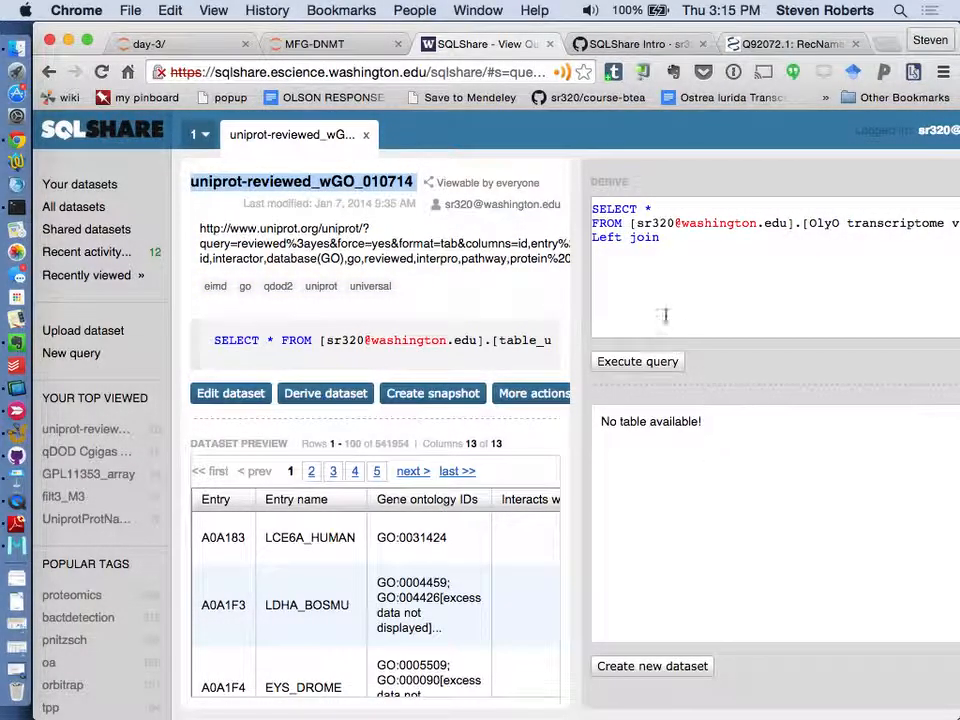
pyautogui.press('BackSpace')
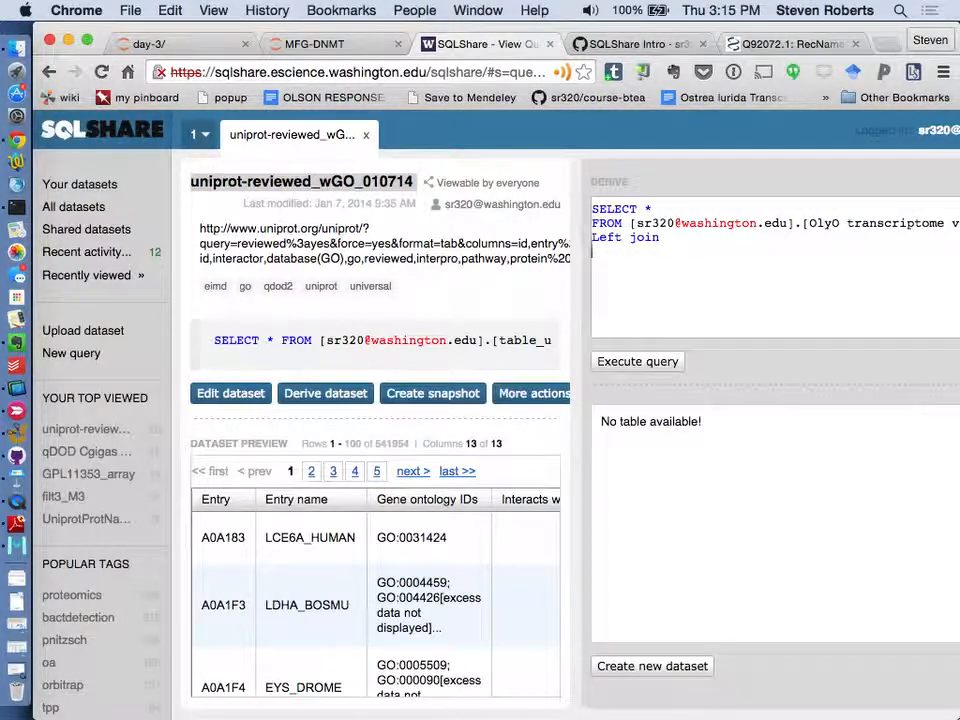
pyautogui.moveTo(808, 222); pyautogui.dragTo(632, 222)
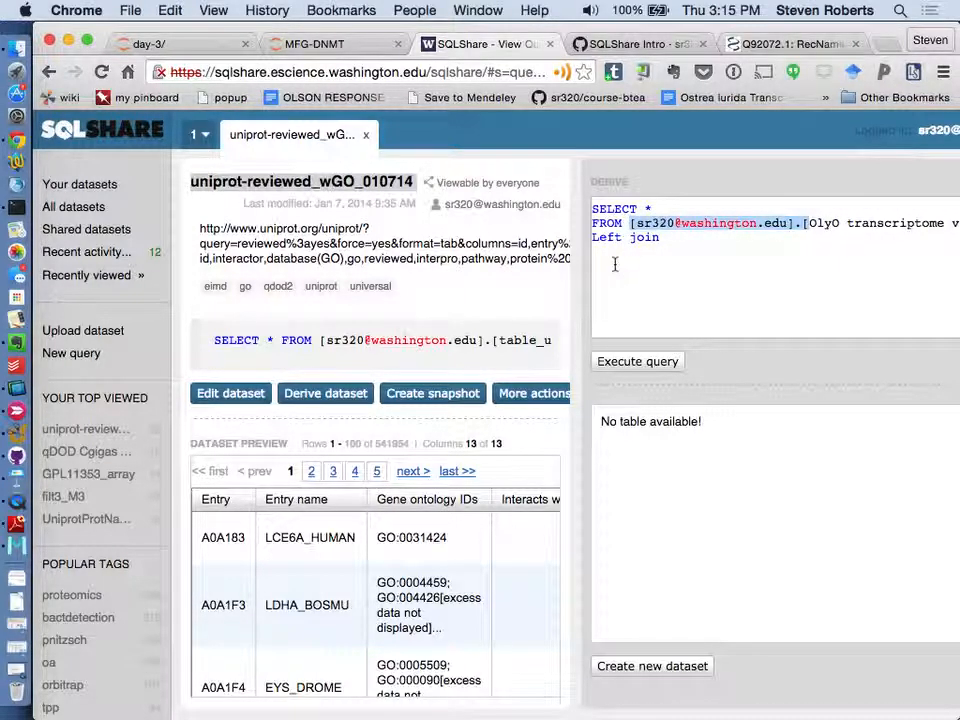
pyautogui.click(615, 258)
pyautogui.press('super+v')
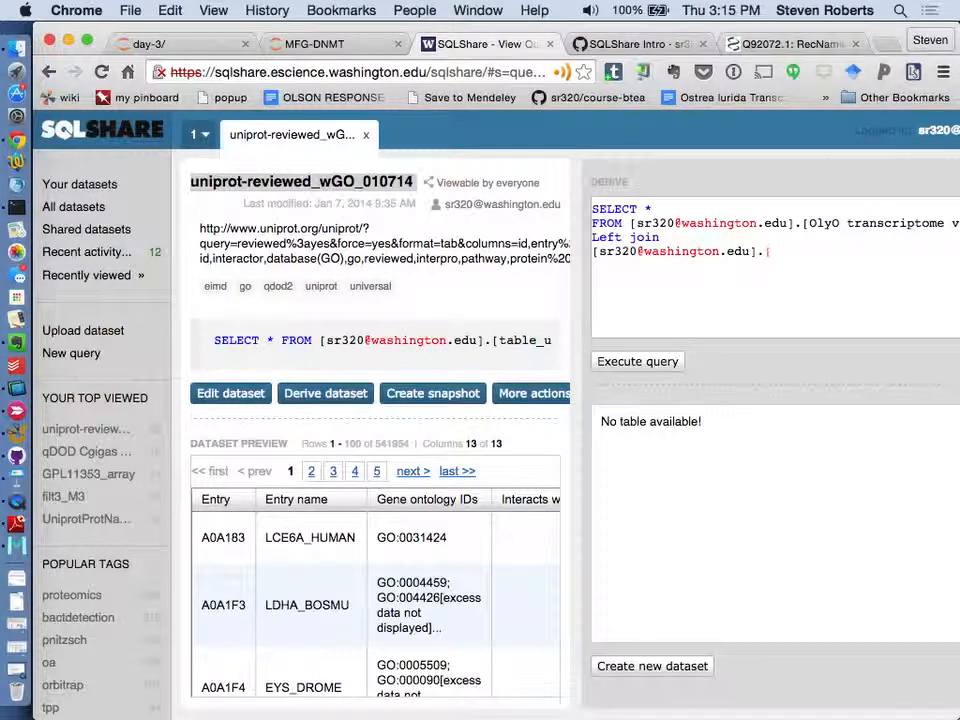
pyautogui.press('shift+super+v')
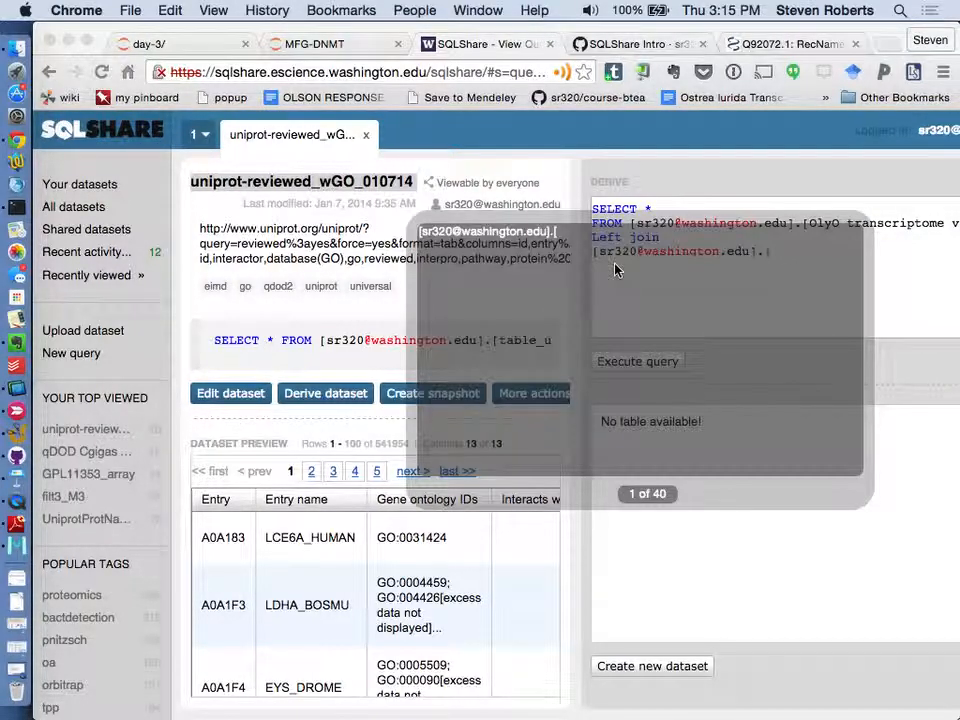
pyautogui.press('shift+super+v')
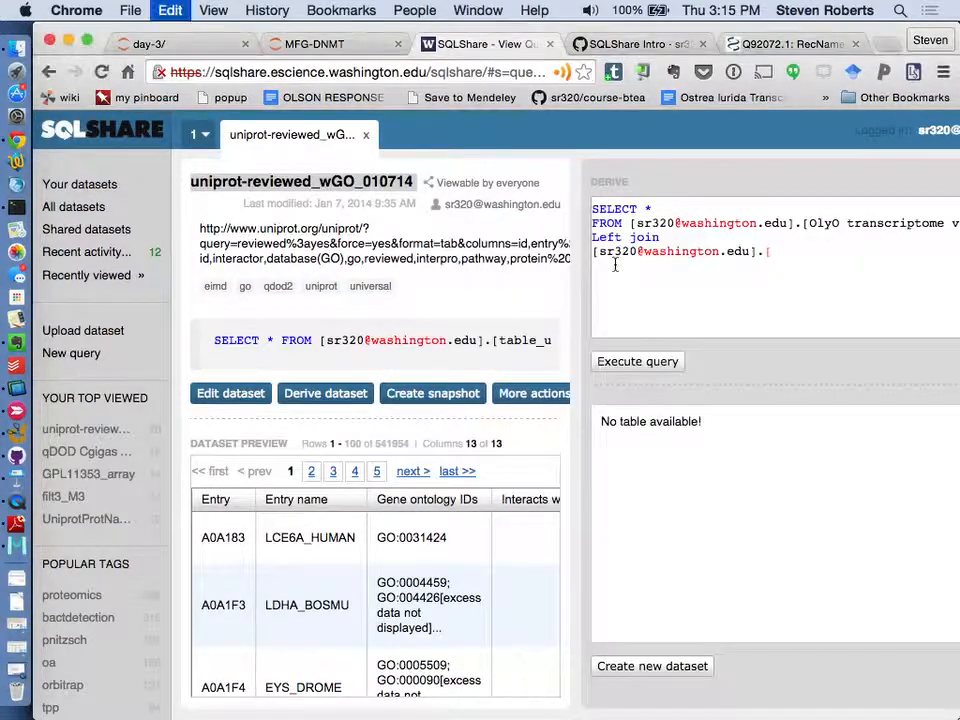
pyautogui.press('super+v')
pyautogui.hscroll(3, 615, 265)
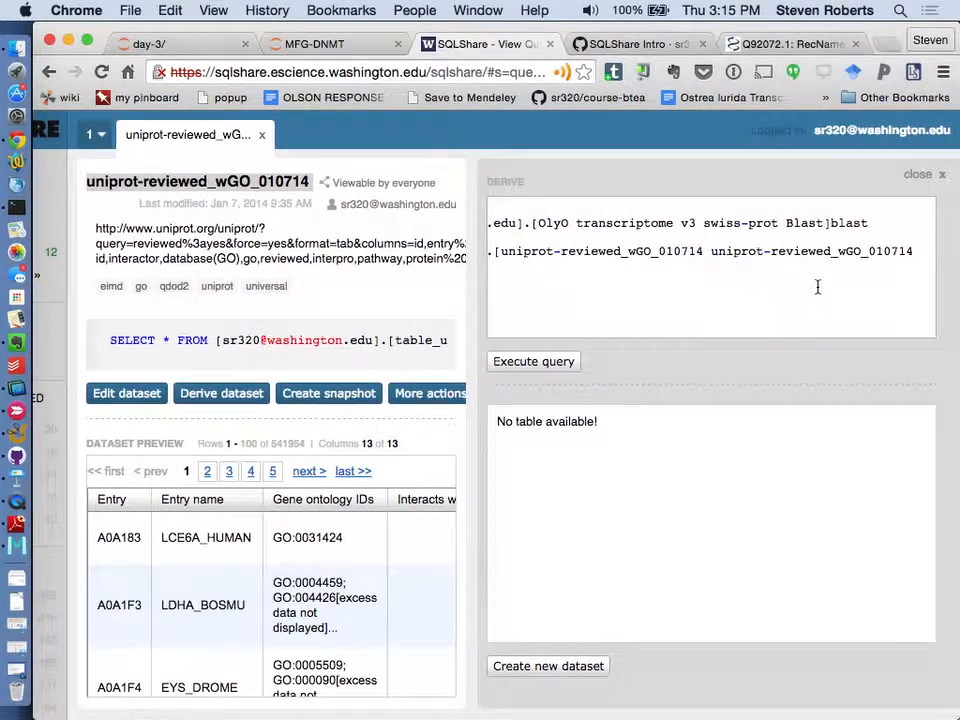
pyautogui.moveTo(917, 251); pyautogui.dragTo(707, 248)
pyautogui.write(']')
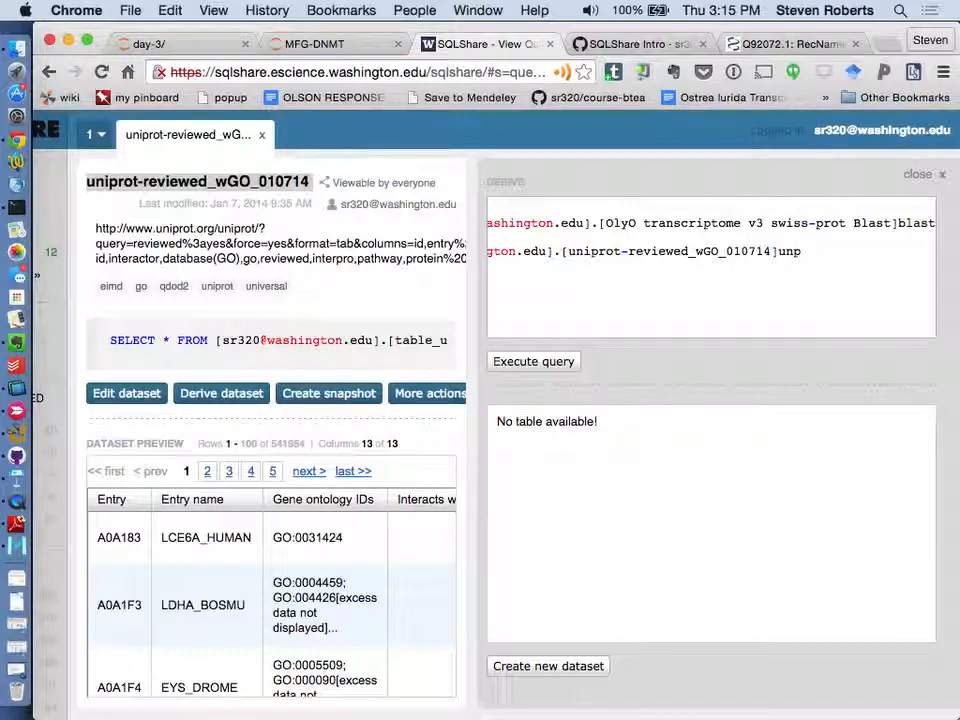
# - Begin the join condition line with "blast." and open the OlyO transcriptome v3 swiss-prot Blast dataset beside the query to check its columns
pyautogui.hscroll(-5, 670, 277)
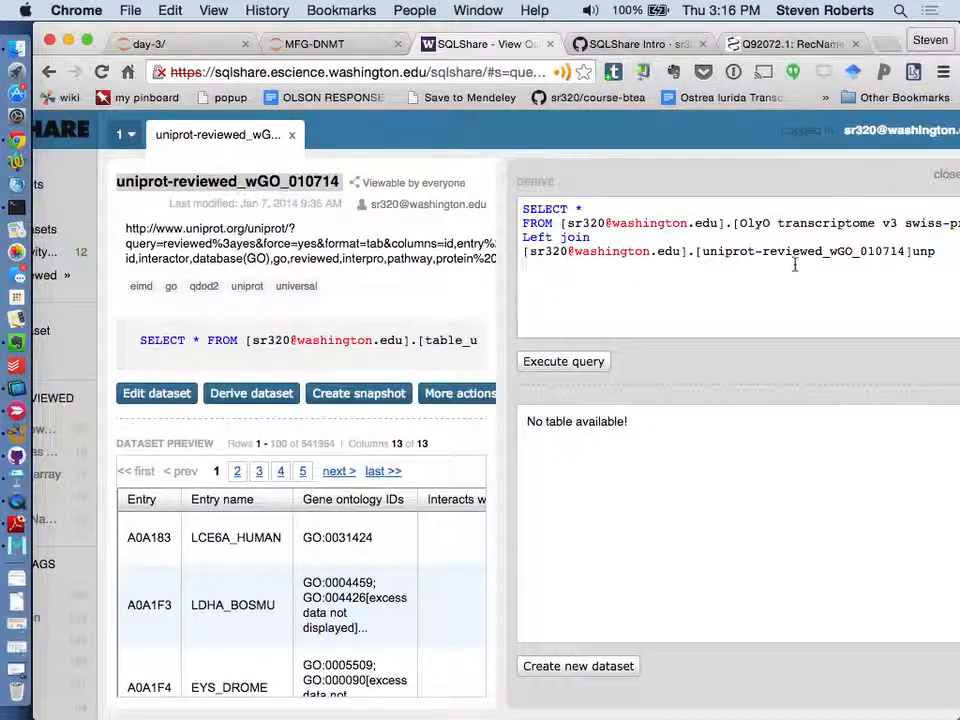
pyautogui.write('ast.')
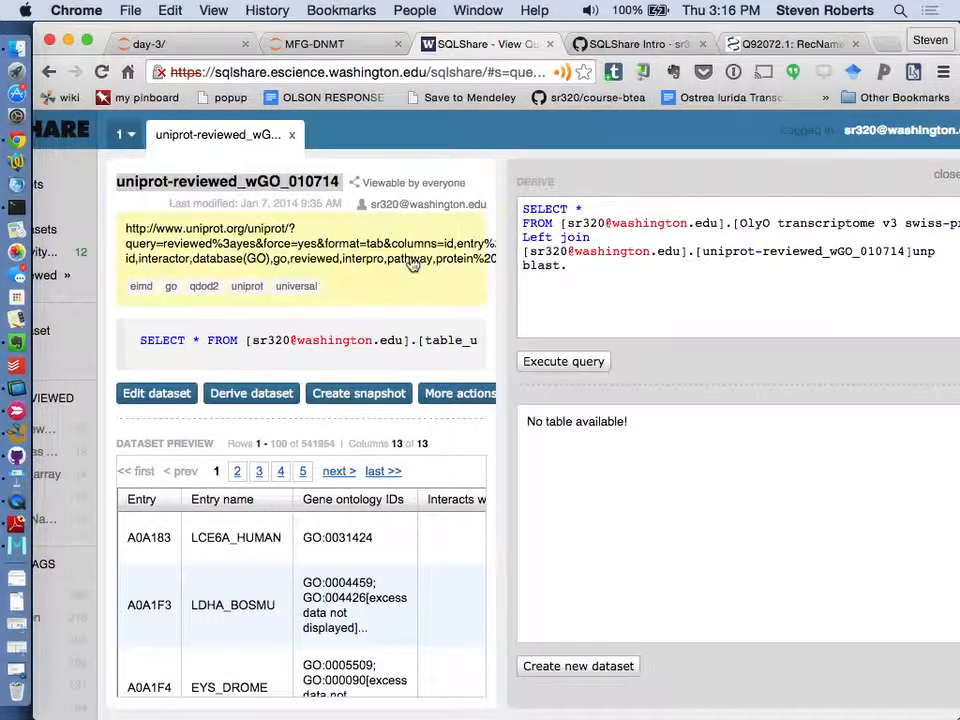
pyautogui.hscroll(-3, 63, 385)
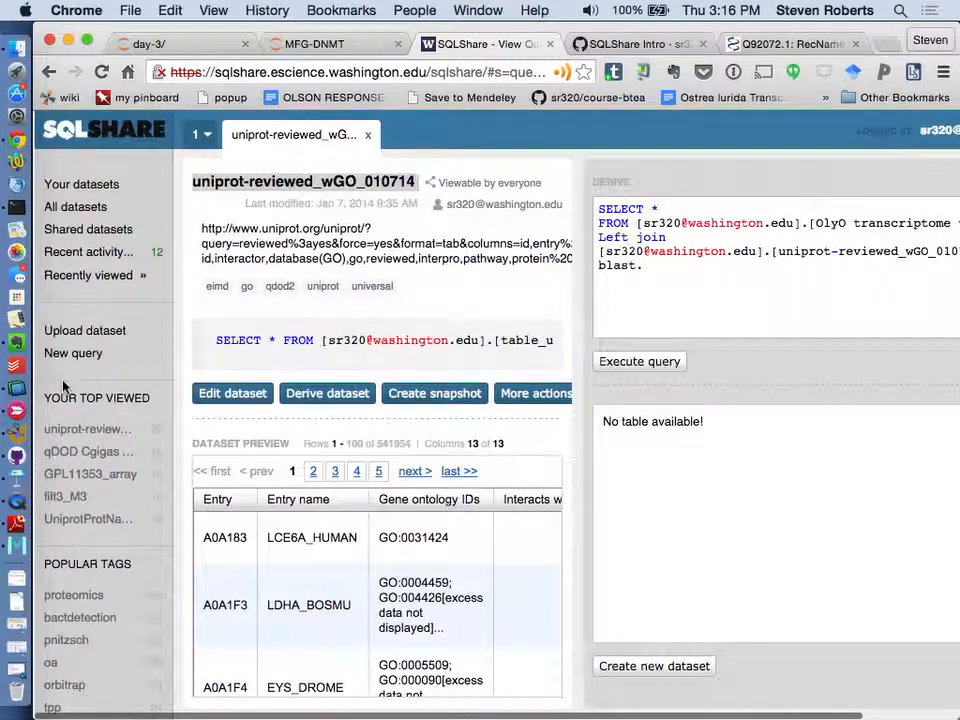
pyautogui.click(101, 276)
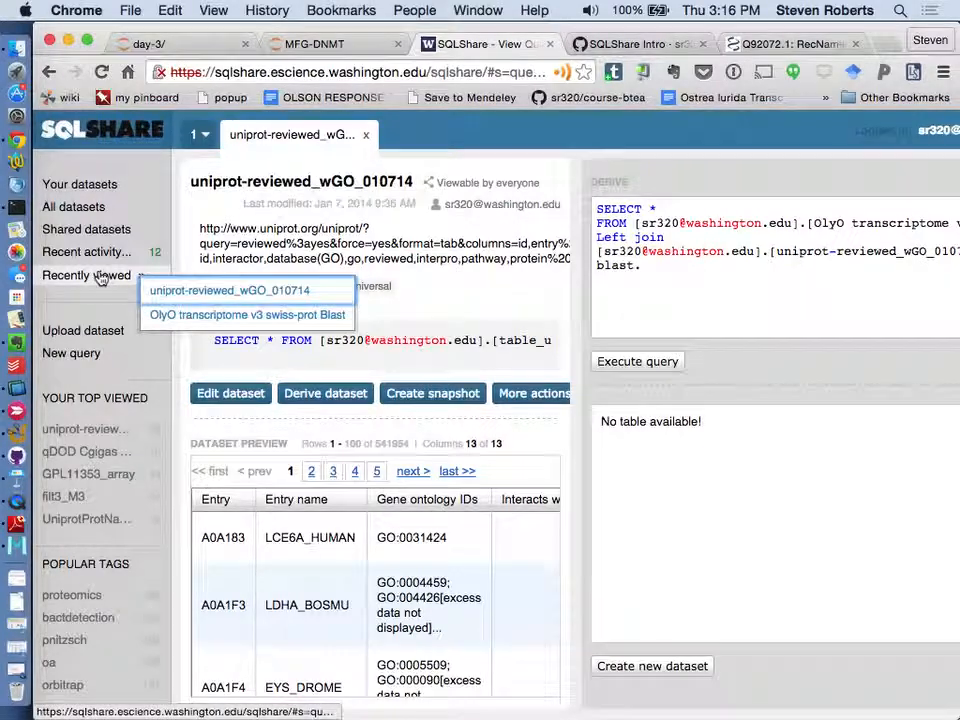
pyautogui.click(167, 314)
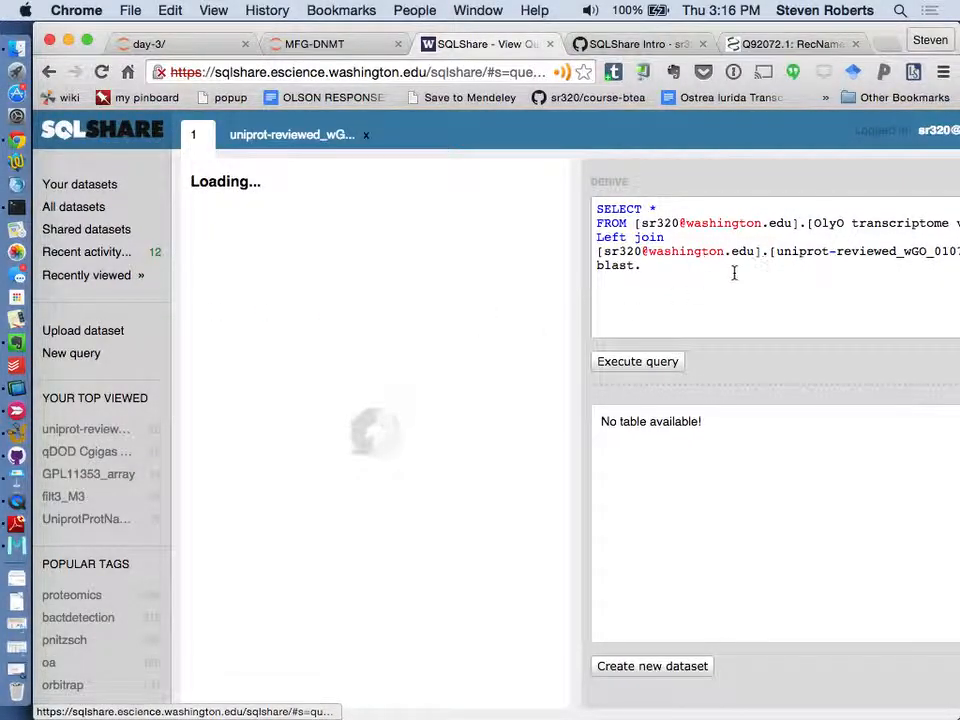
# - Complete the join condition as blast.Column3 = unp.Entry and execute the query
pyautogui.click(694, 272)
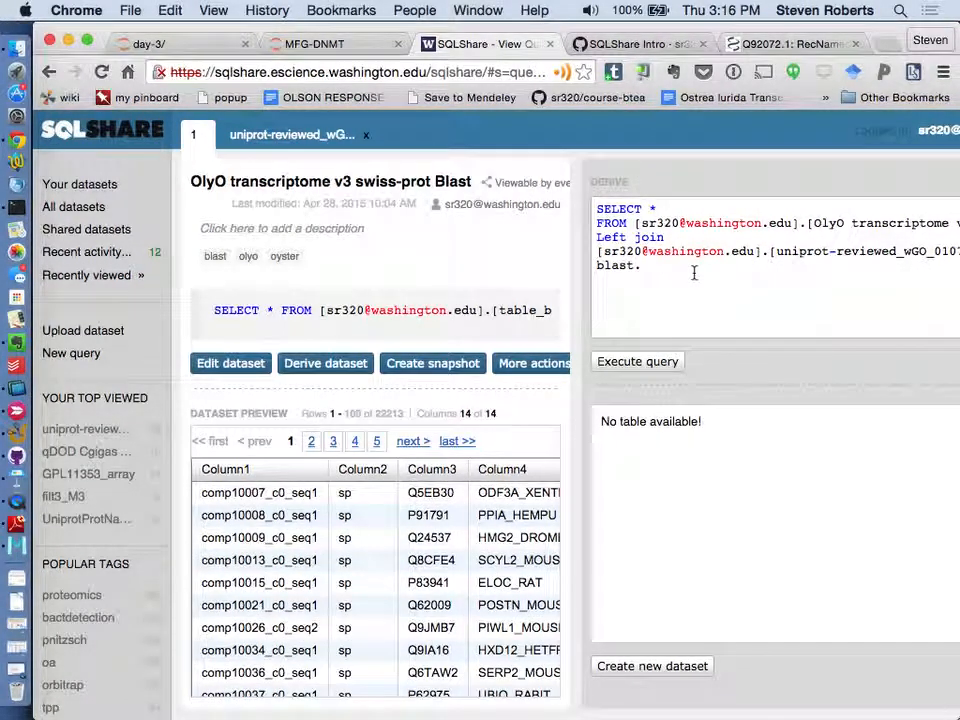
pyautogui.press('BackSpace')
pyautogui.press('BackSpace')
pyautogui.write('Column3 = unp.Entry')
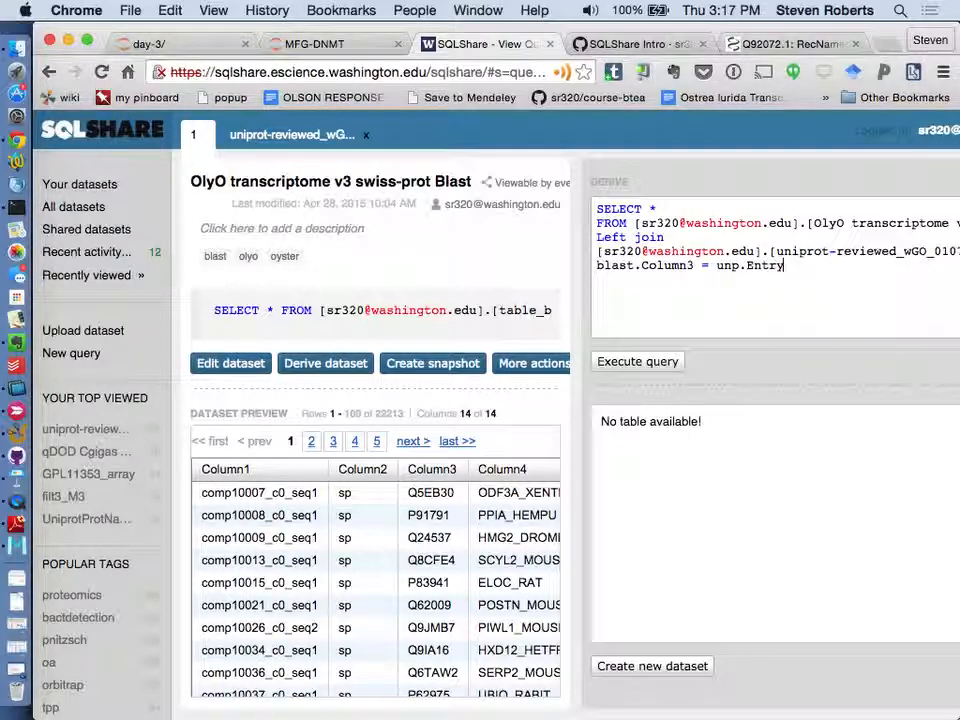
pyautogui.click(612, 366)
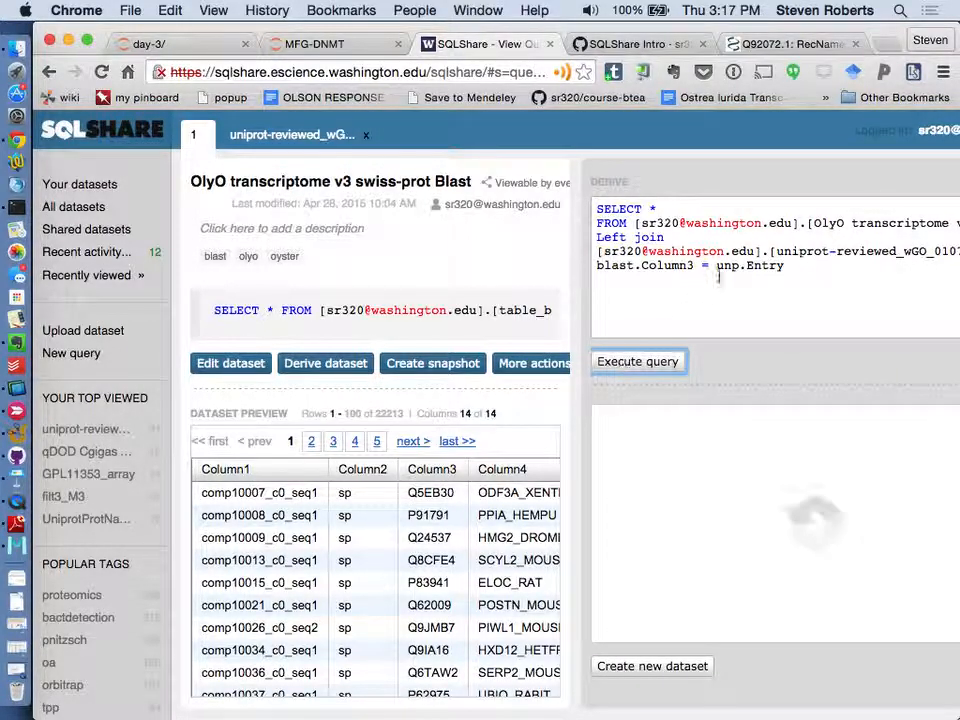
pyautogui.hscroll(5, 470, 320)
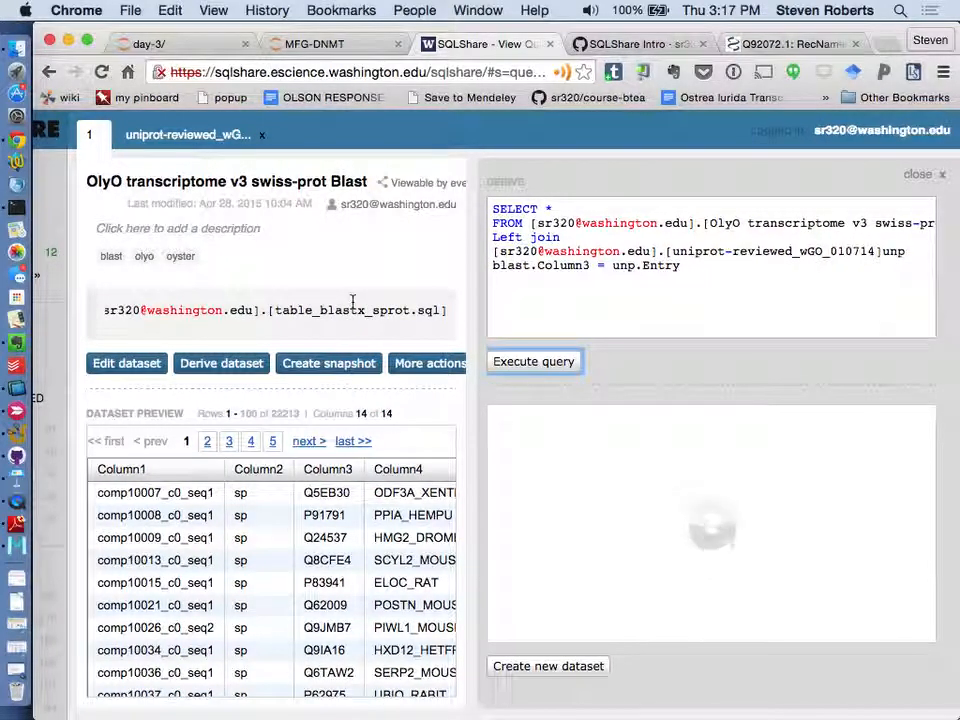
# - Open the SQLShare Intro wiki page through the course-btea issue "Link to SQLSHARE INTRO"
pyautogui.click(615, 44)
pyautogui.scroll(-4, 503, 422)
pyautogui.hscroll(-5, 503, 423)
pyautogui.scroll(-8, 503, 422)
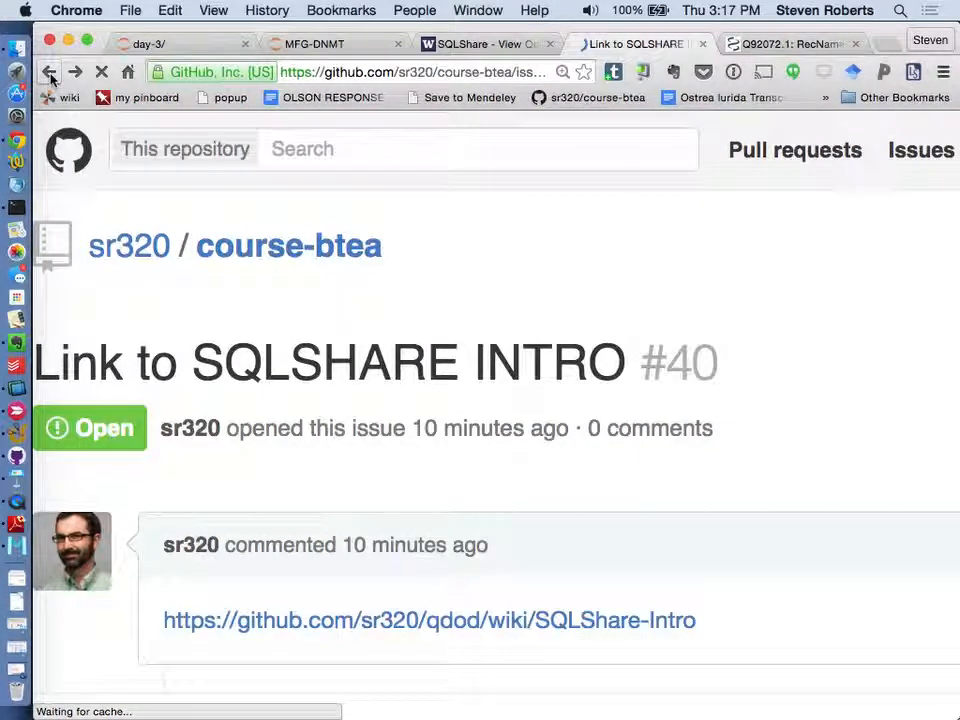
pyautogui.click(50, 70)
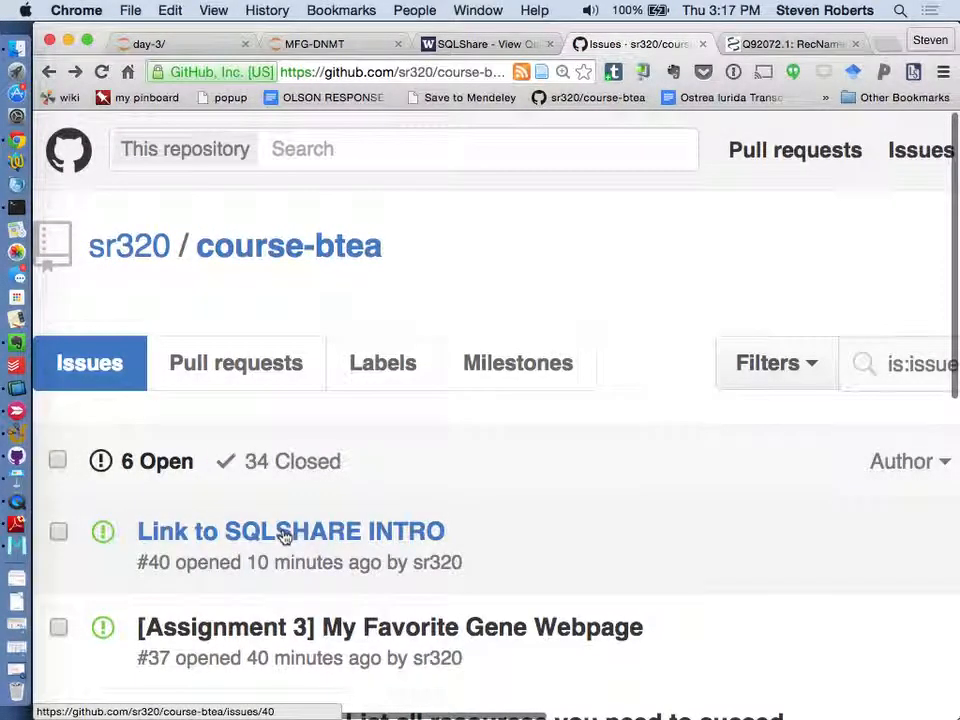
pyautogui.click(285, 530)
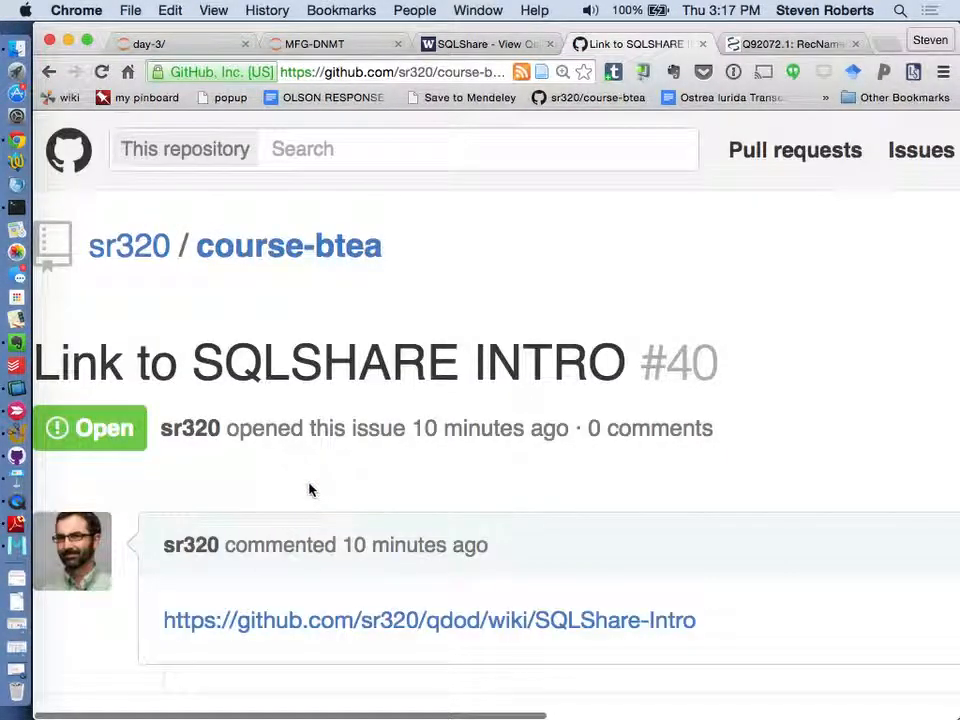
pyautogui.click(289, 620)
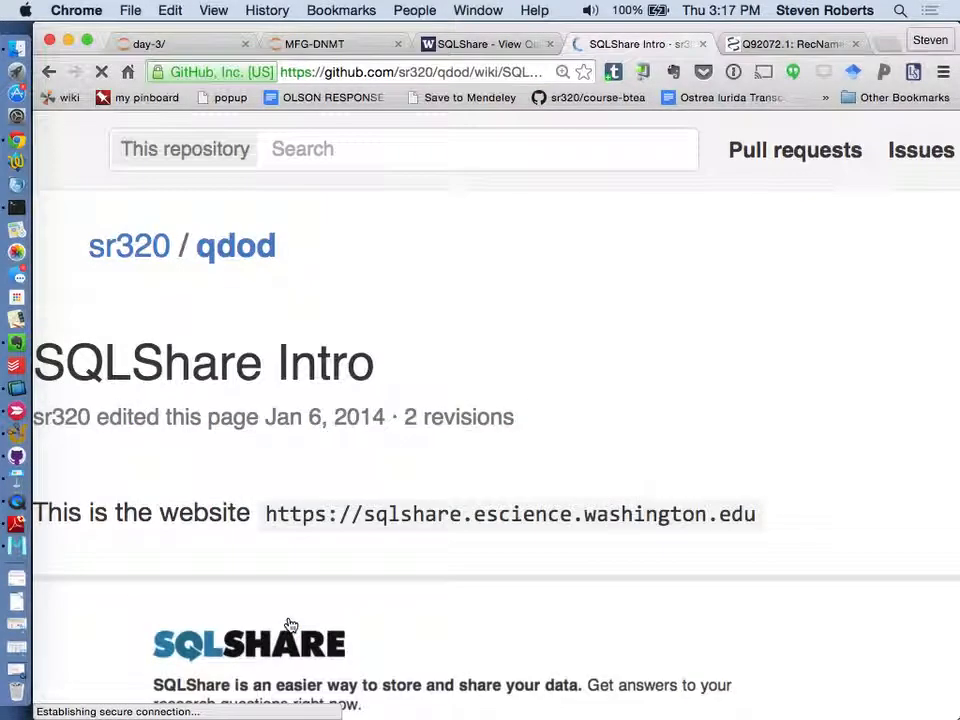
# - Examine the wiki's "Explanation of code" section and its annotated left join example for the required query syntax
pyautogui.scroll(-15, 289, 624)
pyautogui.scroll(-20, 290, 625)
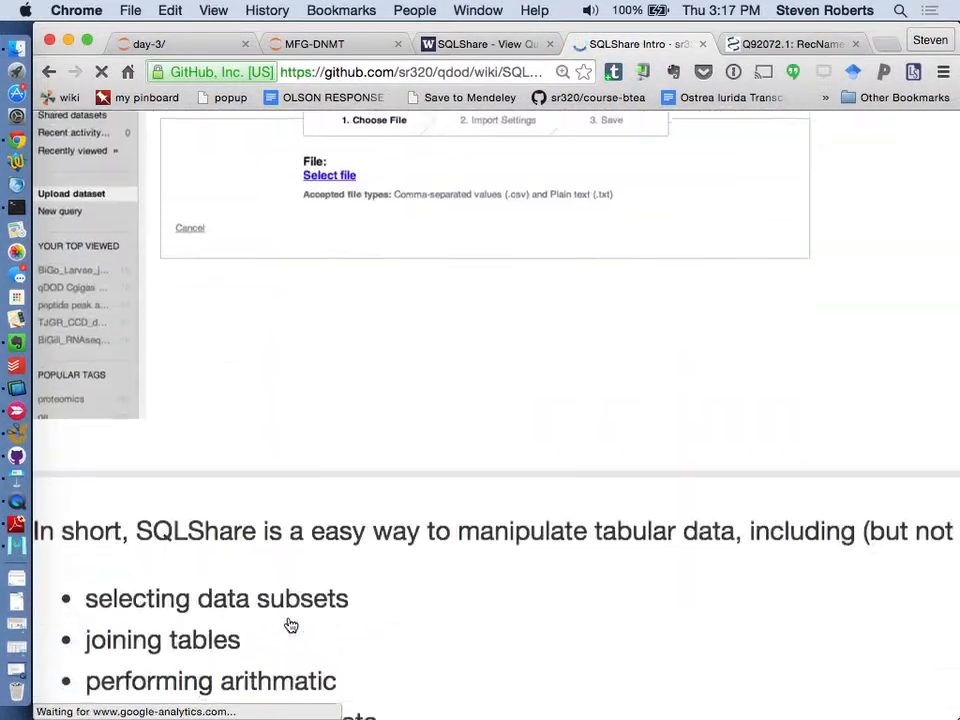
pyautogui.scroll(-20, 290, 625)
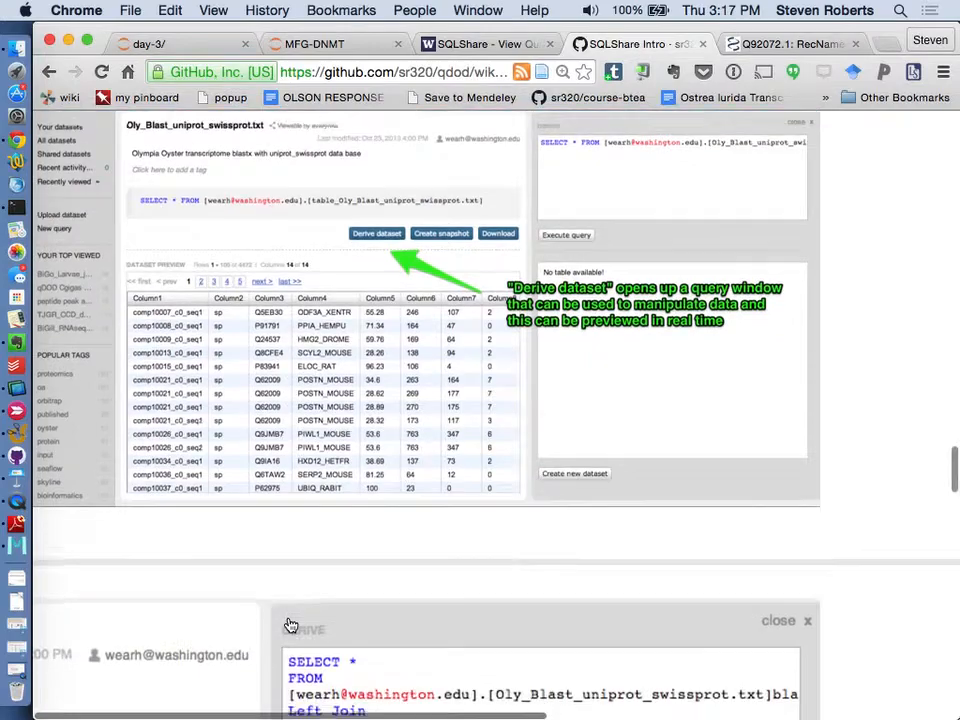
pyautogui.scroll(-15, 290, 625)
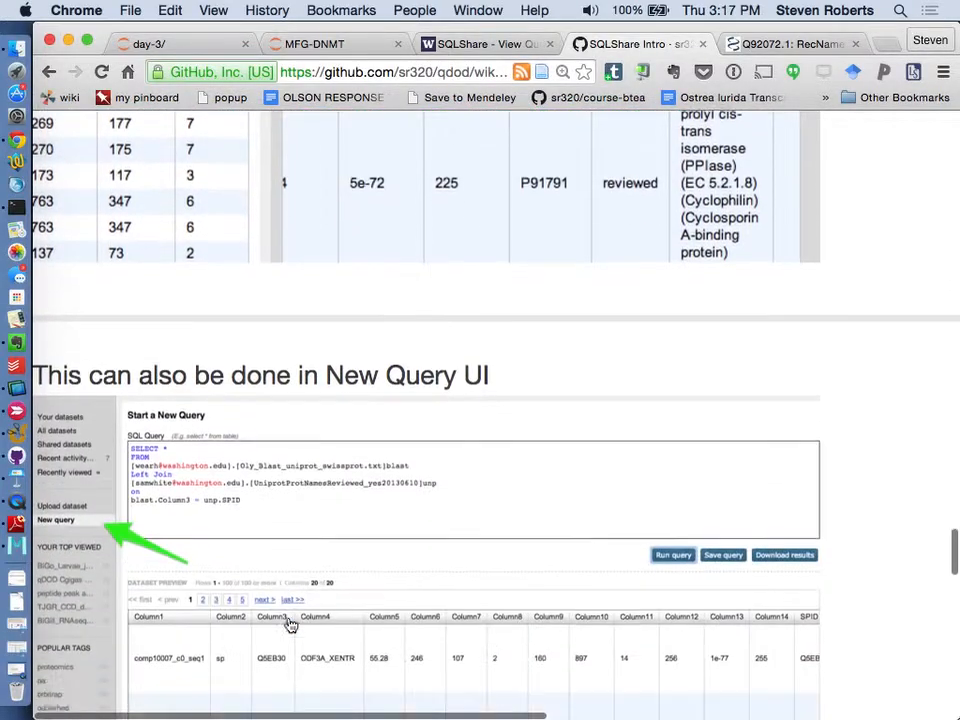
pyautogui.scroll(-15, 290, 625)
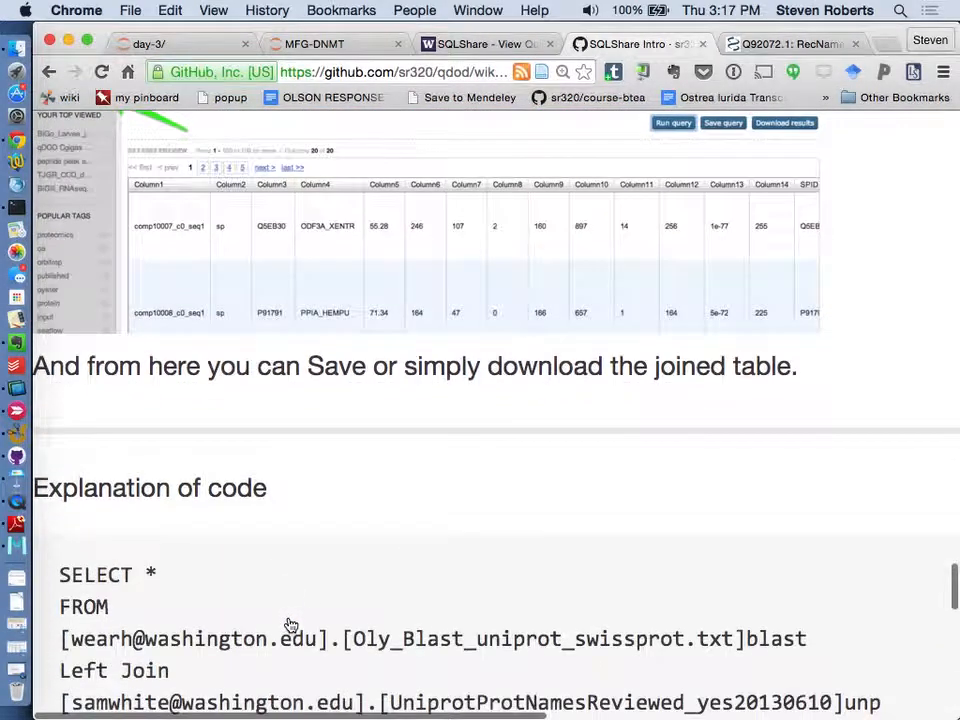
pyautogui.scroll(-6, 290, 625)
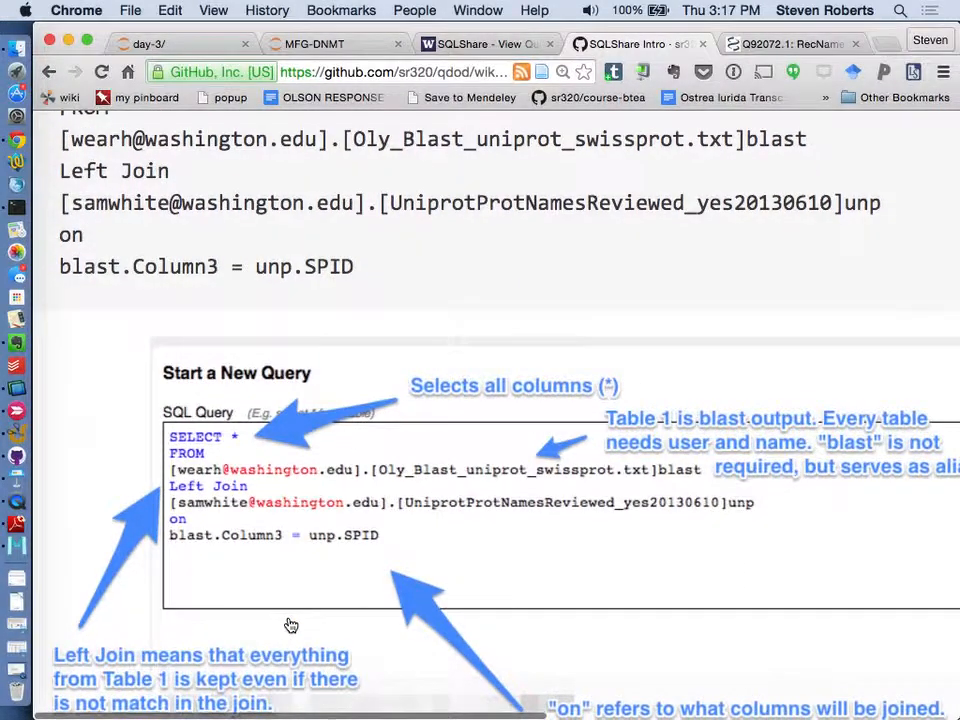
pyautogui.scroll(-5, 290, 625)
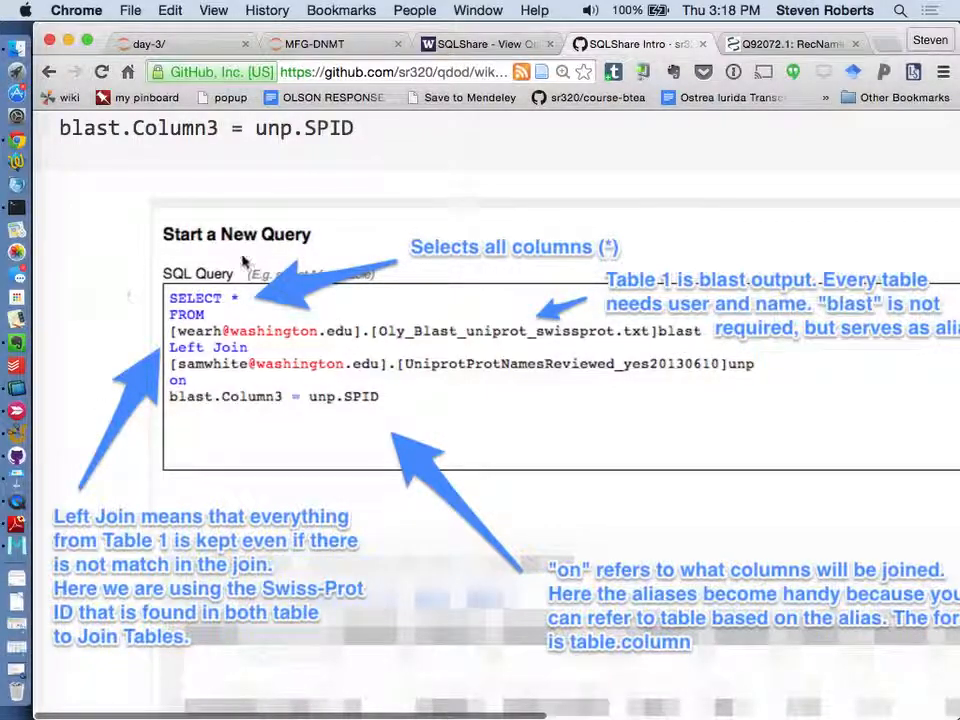
# - Return to SQLShare, add an "on" line above the blast.Column3 = unp.Entry condition and execute the query
pyautogui.click(462, 46)
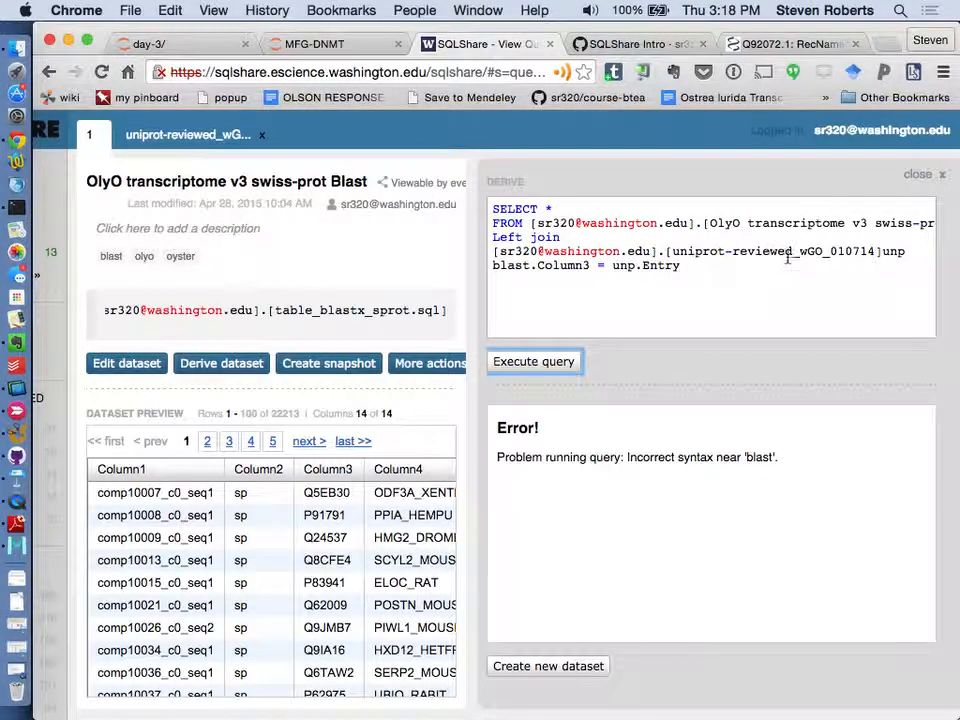
pyautogui.click(921, 254)
pyautogui.press('Return')
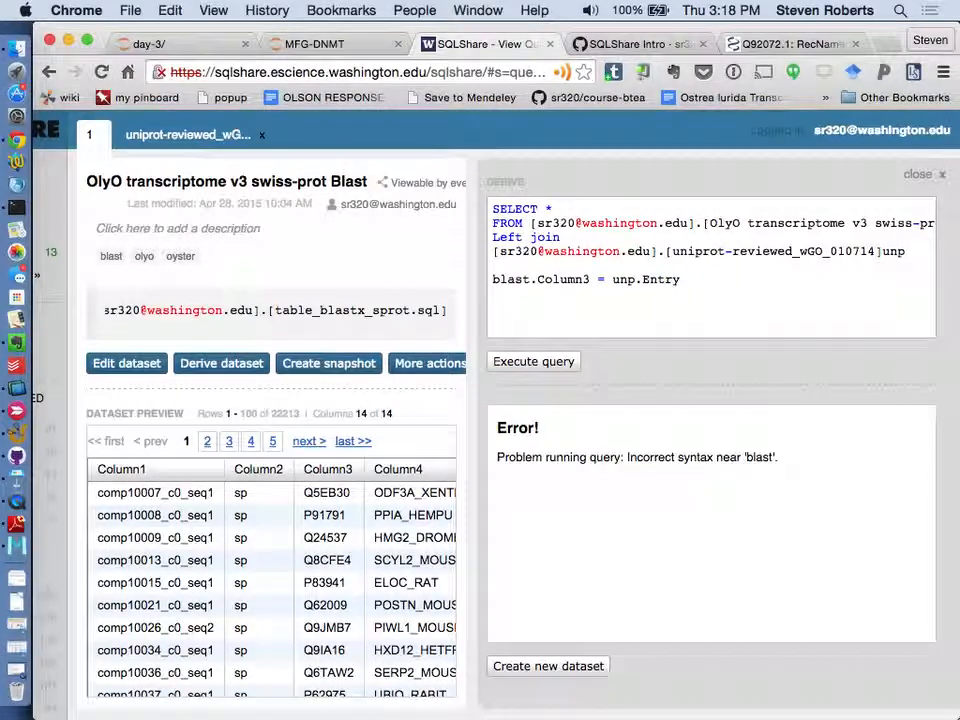
pyautogui.write('on')
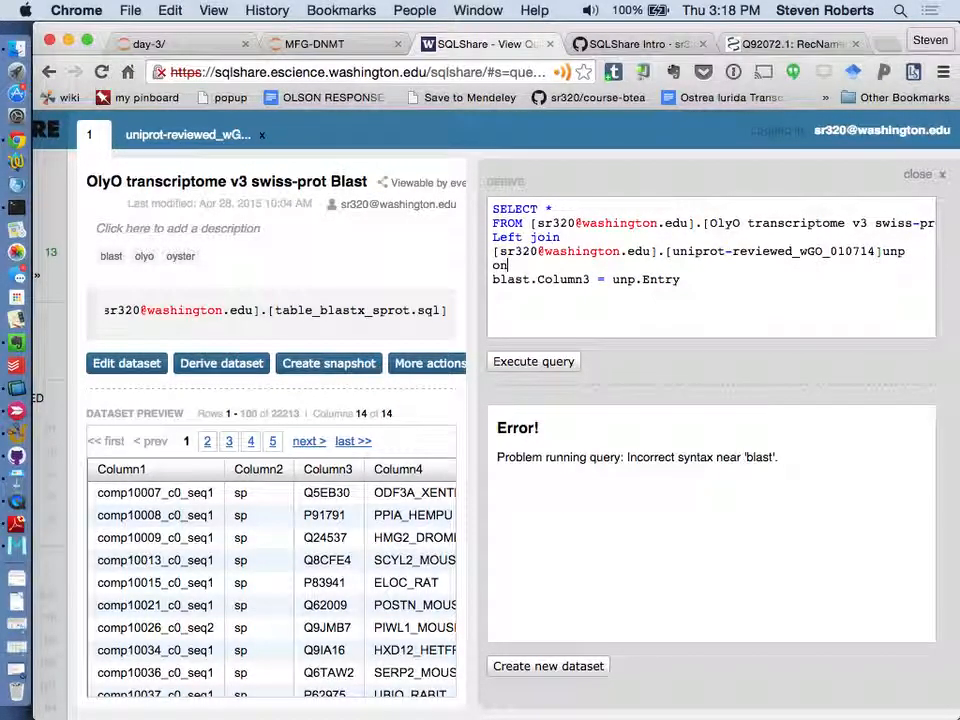
pyautogui.click(542, 362)
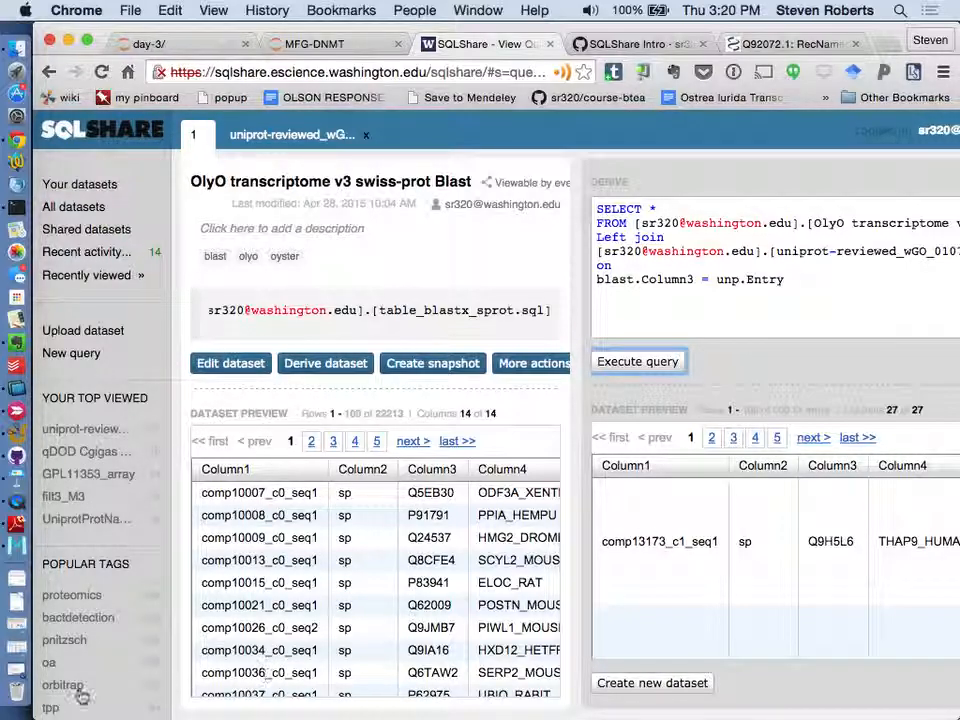
pyautogui.click(20, 505)
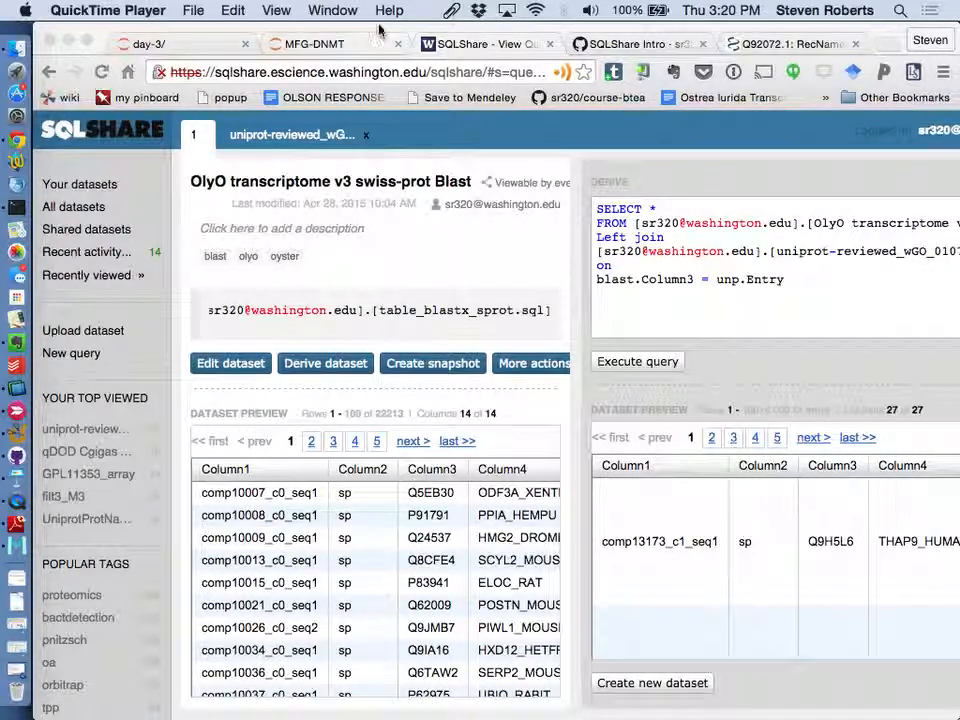
pyautogui.click(112, 9)
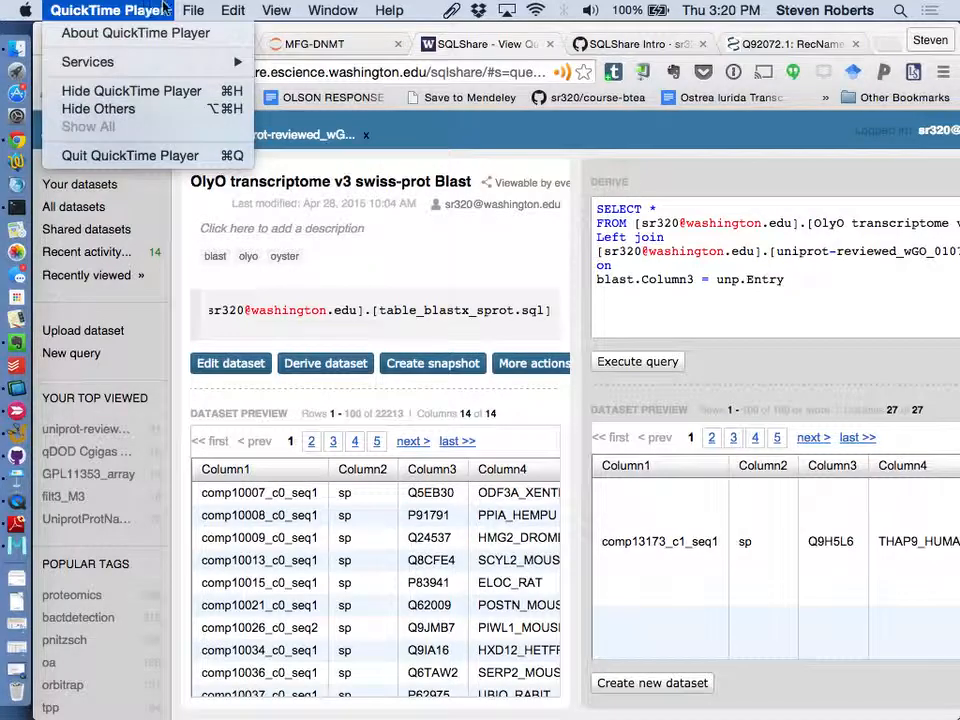
pyautogui.moveTo(193, 10)
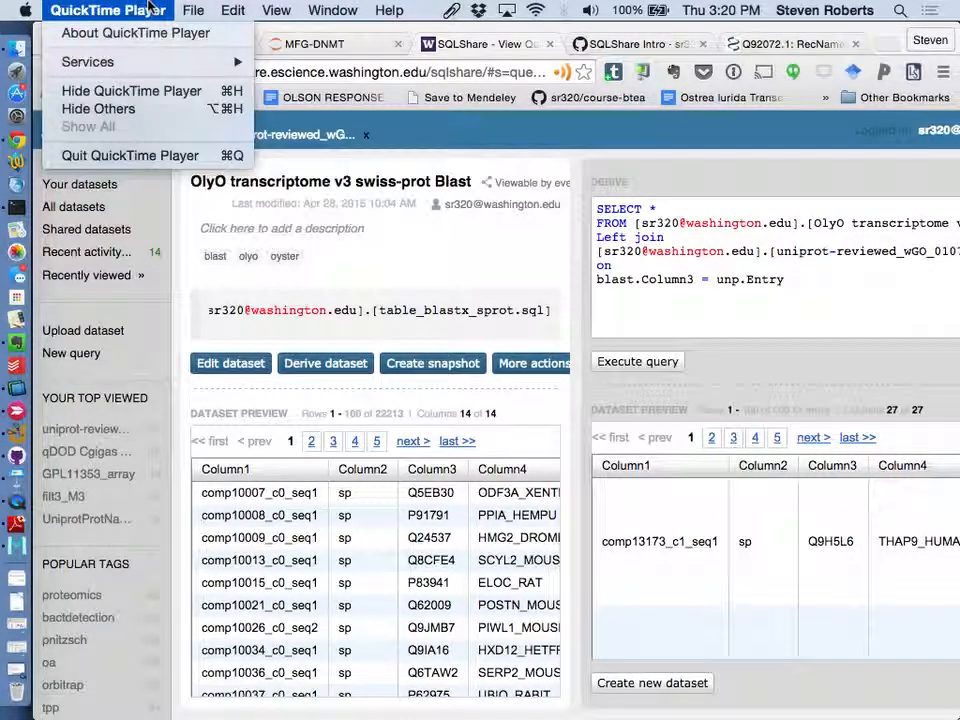
pyautogui.click(305, 10)
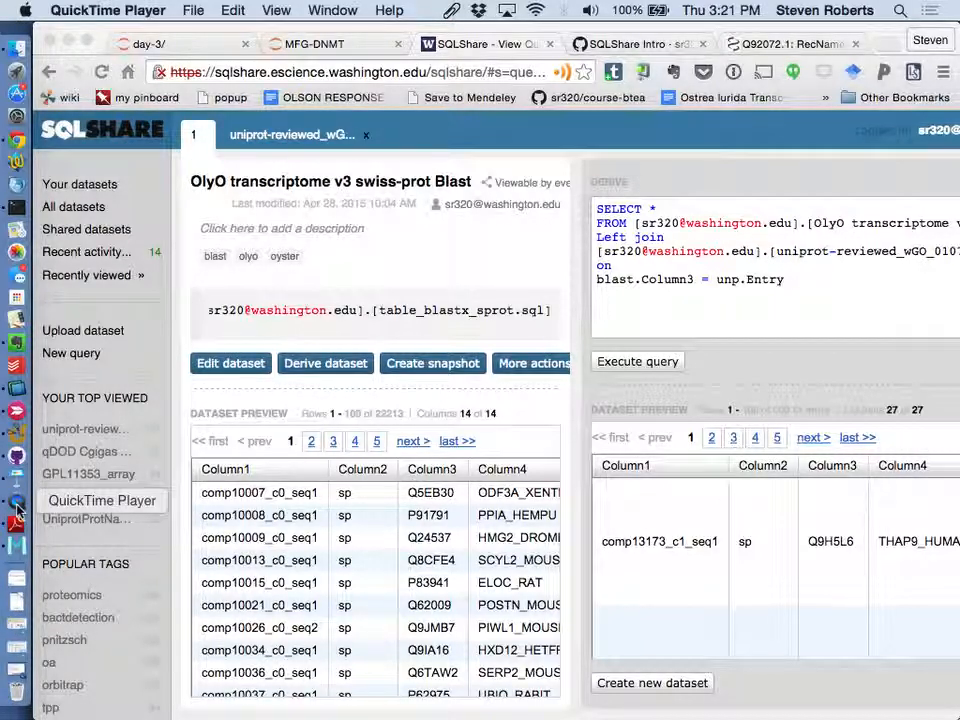
pyautogui.moveTo(287, 29); pyautogui.dragTo(278, 147)
pyautogui.moveTo(207, 32); pyautogui.dragTo(259, 446)
pyautogui.click(24, 33)
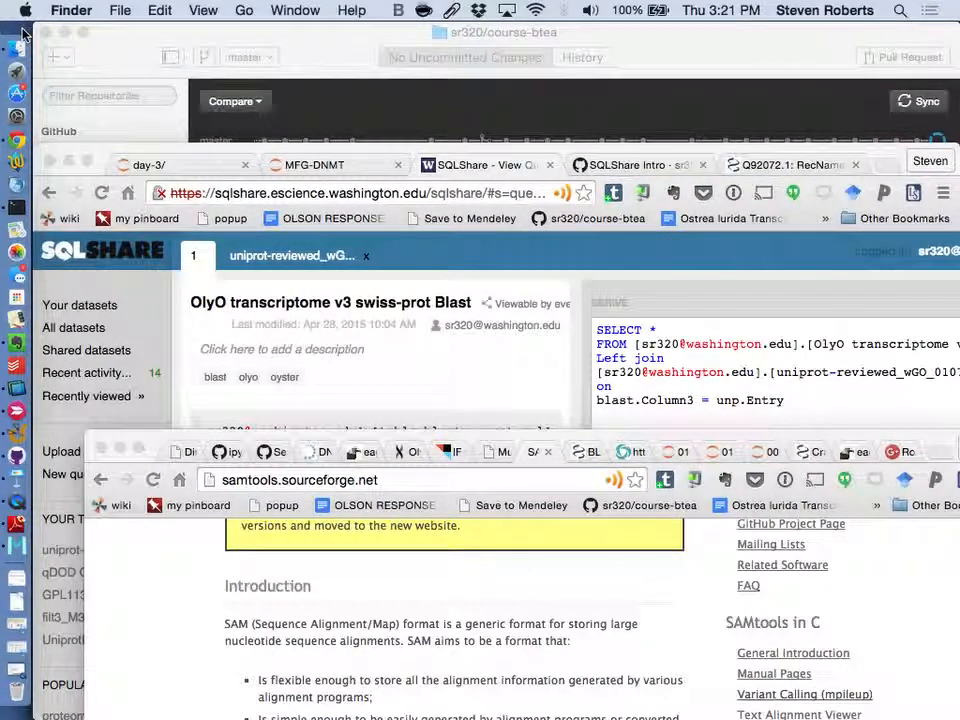
pyautogui.click(17, 507)
pyautogui.rightClick(17, 507)
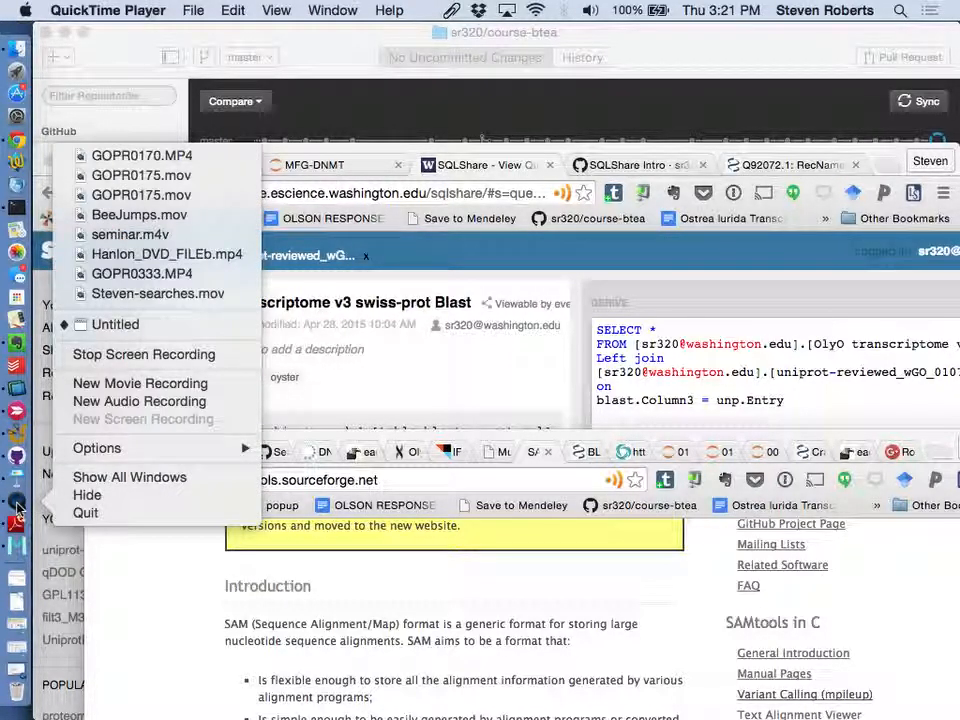